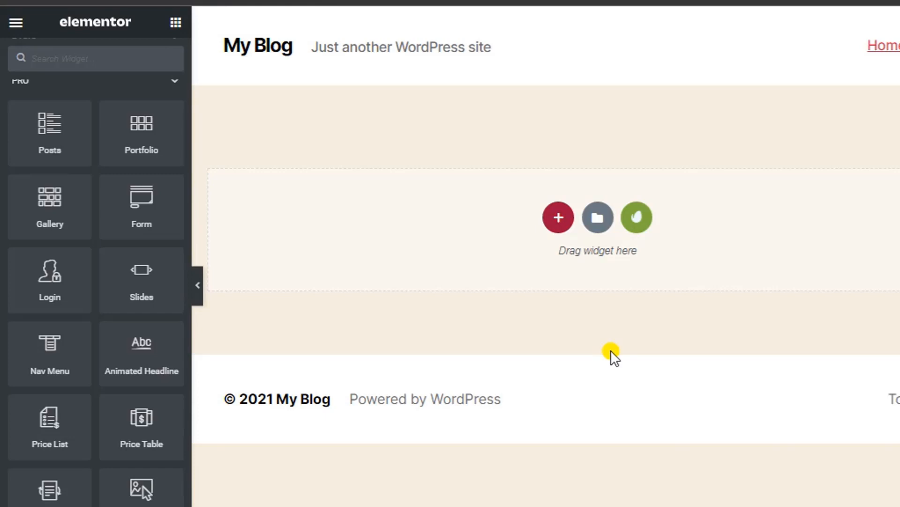
Add a Form widget to the empty section of the page.
{"action": "scroll", "coordinate": [130, 201], "scroll_direction": "up", "scroll_amount": 2}
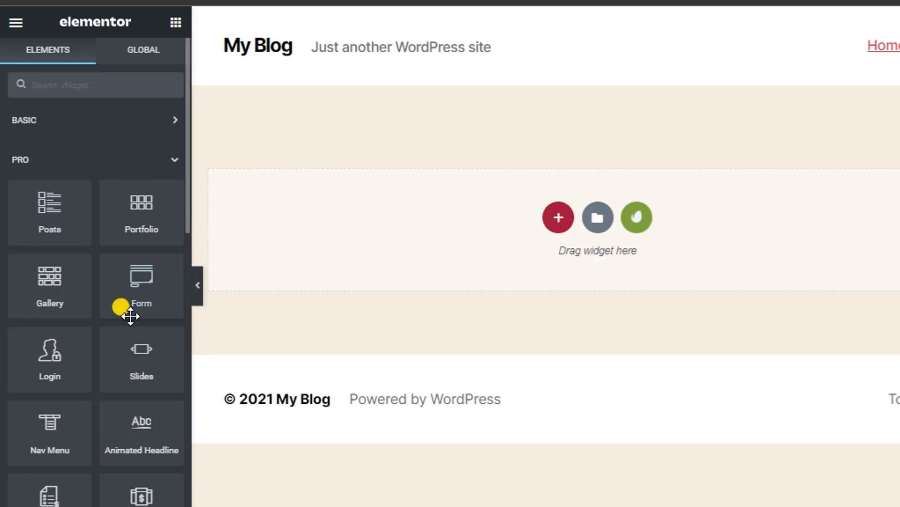
{"action": "left_click", "coordinate": [75, 86]}
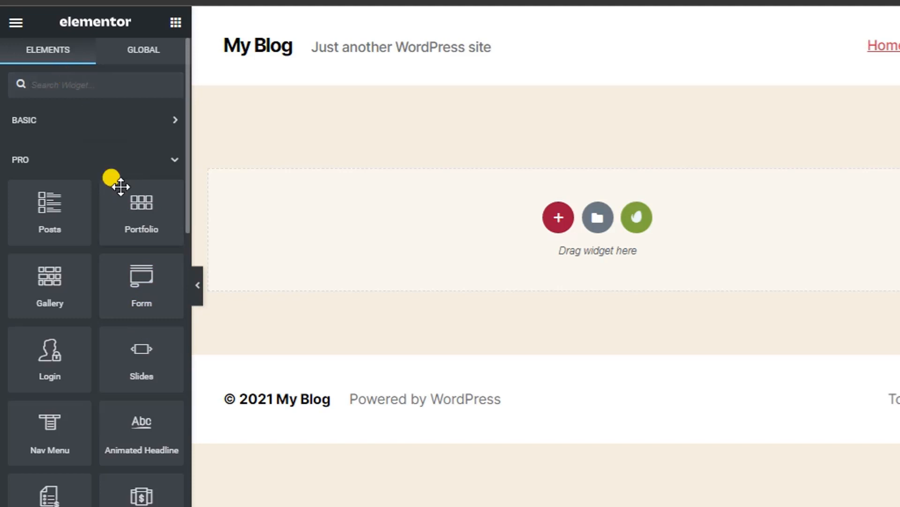
{"action": "left_click_drag", "start_coordinate": [135, 292], "coordinate": [476, 209]}
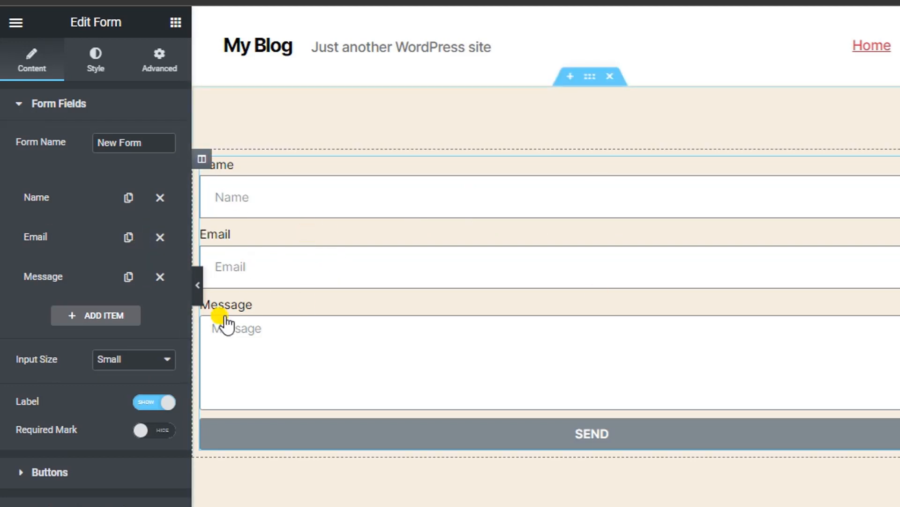
Examine the form's default Name, Email and Message inputs in the page preview.
{"action": "scroll", "coordinate": [235, 204], "scroll_direction": "down", "scroll_amount": 2}
{"action": "left_click", "coordinate": [268, 111]}
{"action": "left_click", "coordinate": [248, 187]}
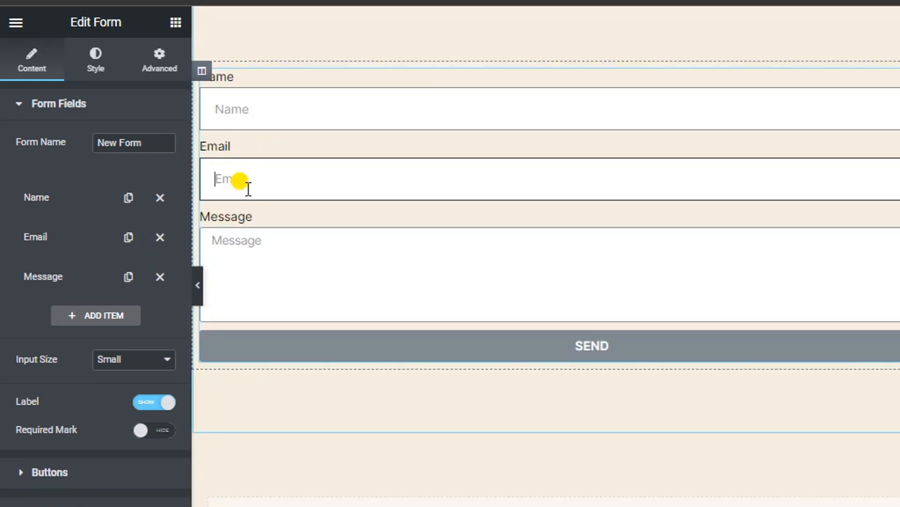
{"action": "left_click", "coordinate": [249, 248]}
{"action": "left_click", "coordinate": [246, 180]}
{"action": "scroll", "coordinate": [466, 297], "scroll_direction": "up", "scroll_amount": 2}
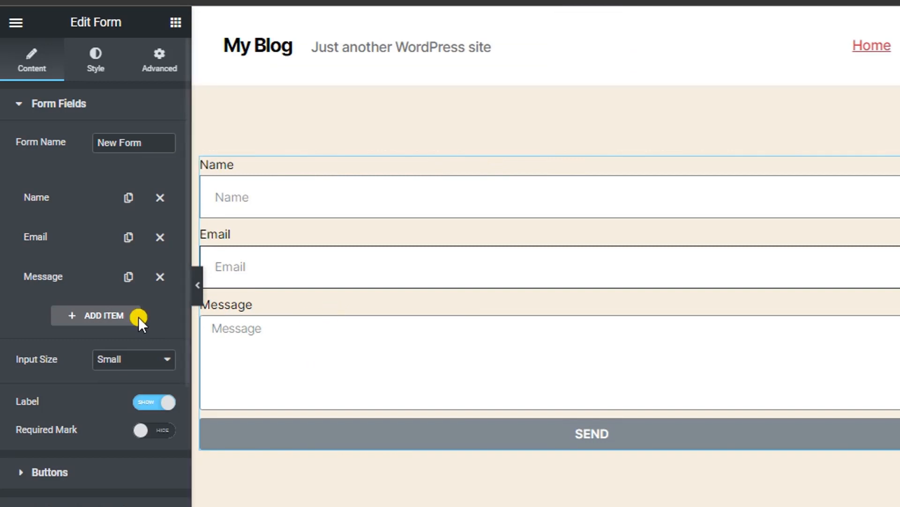
Duplicate the form's Message, Email and Name fields once each.
{"action": "left_click", "coordinate": [128, 276]}
{"action": "scroll", "coordinate": [289, 390], "scroll_direction": "down", "scroll_amount": 2}
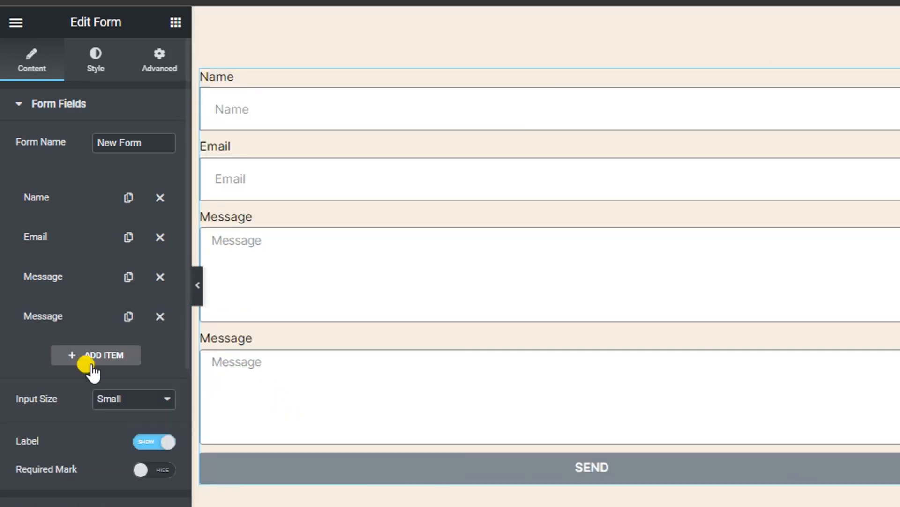
{"action": "left_click", "coordinate": [128, 237]}
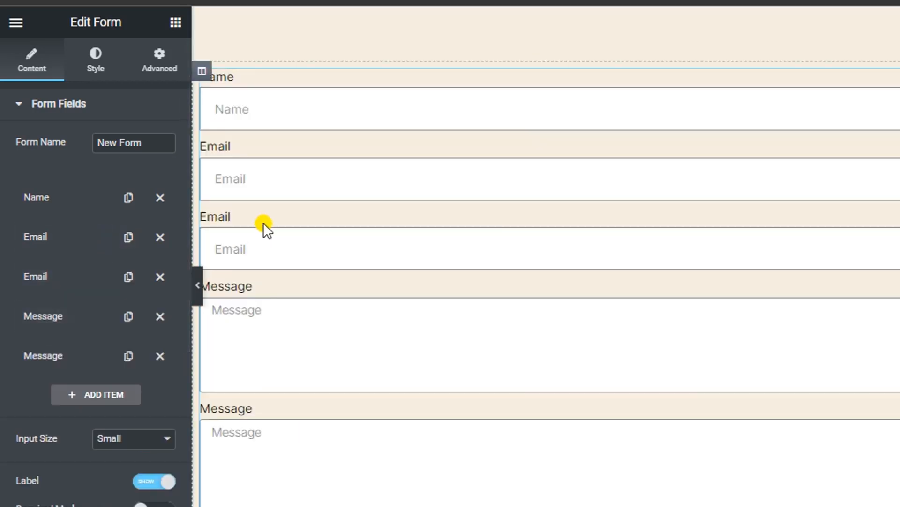
{"action": "left_click", "coordinate": [126, 197]}
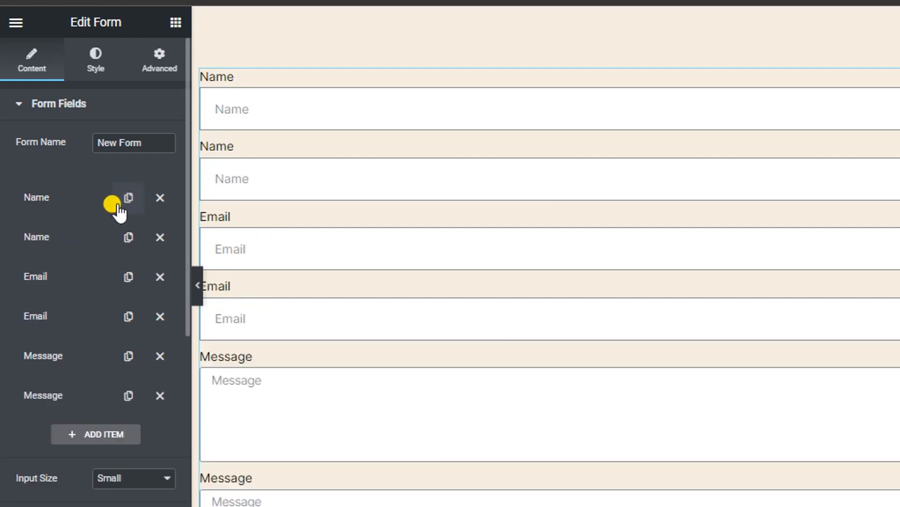
{"action": "scroll", "coordinate": [319, 328], "scroll_direction": "down", "scroll_amount": 5}
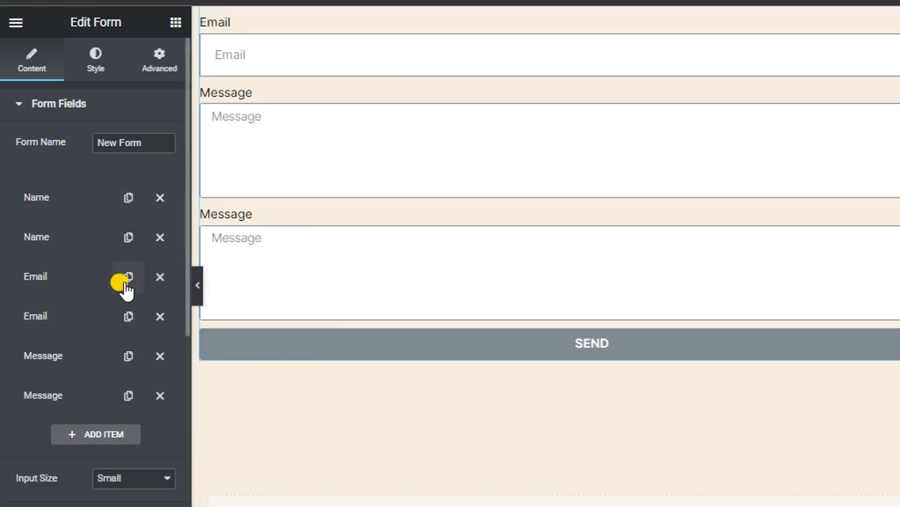
Remove the duplicate Name, Email and Message fields from the form.
{"action": "left_click", "coordinate": [160, 236]}
{"action": "left_click", "coordinate": [159, 249]}
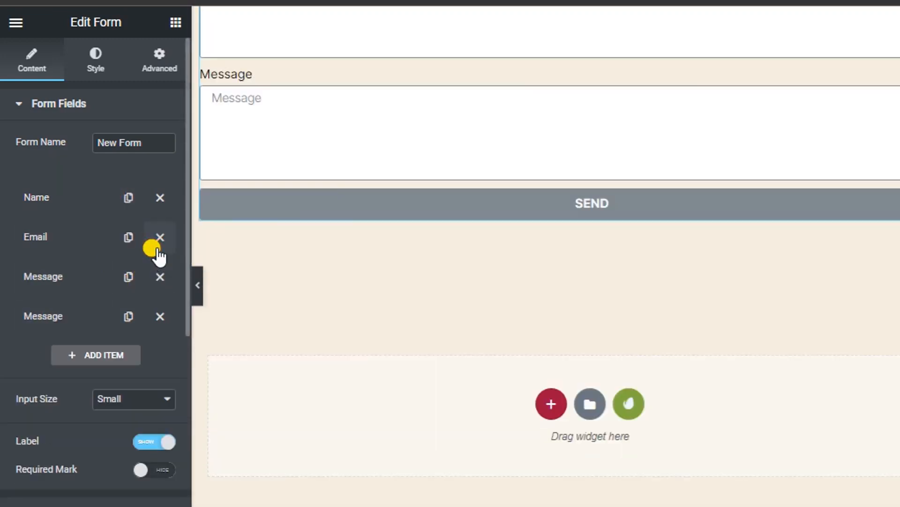
{"action": "left_click", "coordinate": [160, 277]}
{"action": "scroll", "coordinate": [305, 328], "scroll_direction": "up", "scroll_amount": 5}
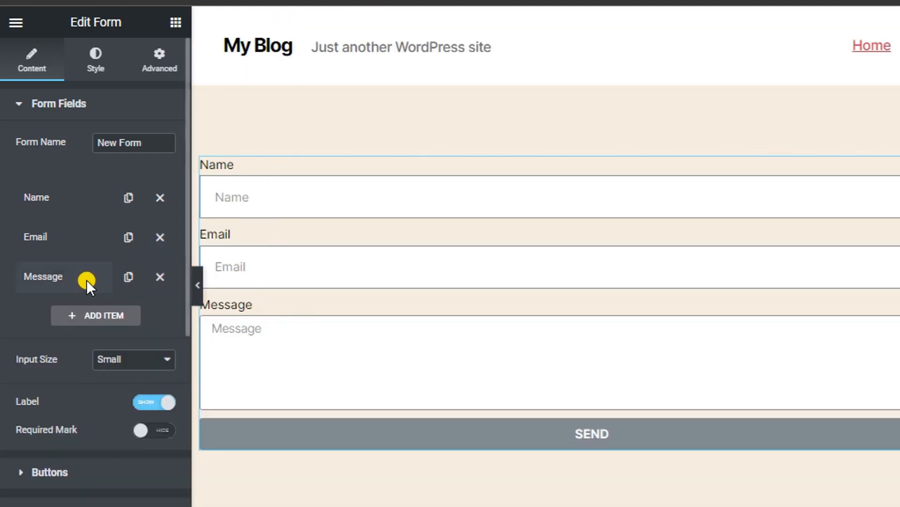
Try replacing the Name field's ID with "yftfikft" in its advanced settings, then clear the ID.
{"action": "left_click", "coordinate": [73, 203]}
{"action": "left_click", "coordinate": [125, 236]}
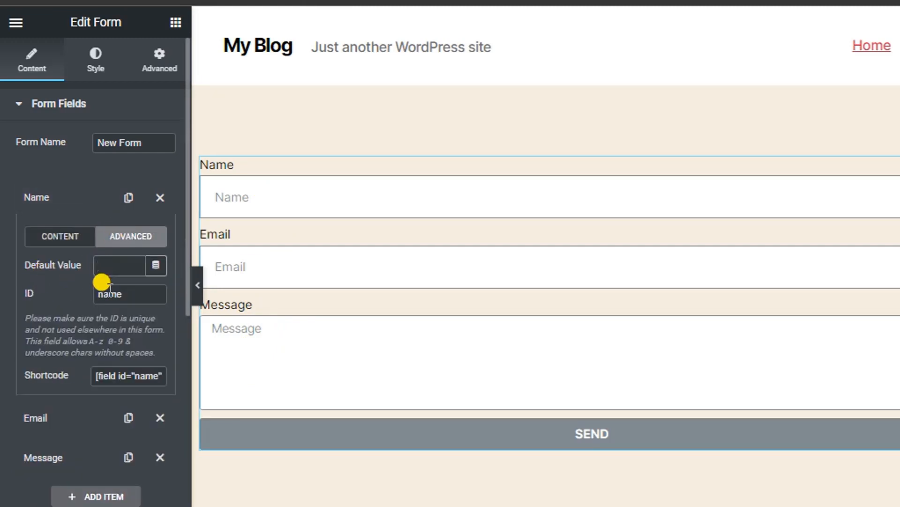
{"action": "left_click", "coordinate": [111, 290]}
{"action": "left_click_drag", "start_coordinate": [124, 291], "coordinate": [89, 300]}
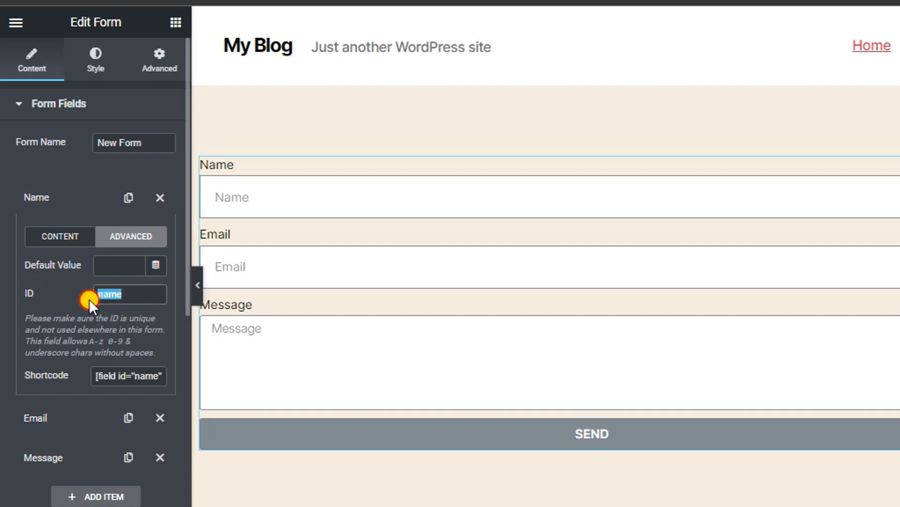
{"action": "type", "text": "yftfikft"}
{"action": "key", "text": "BackSpace"}
{"action": "key", "text": "BackSpace"}
{"action": "key", "text": "BackSpace"}
{"action": "key", "text": "BackSpace"}
{"action": "key", "text": "BackSpace"}
{"action": "key", "text": "BackSpace"}
{"action": "key", "text": "BackSpace"}
{"action": "key", "text": "BackSpace"}
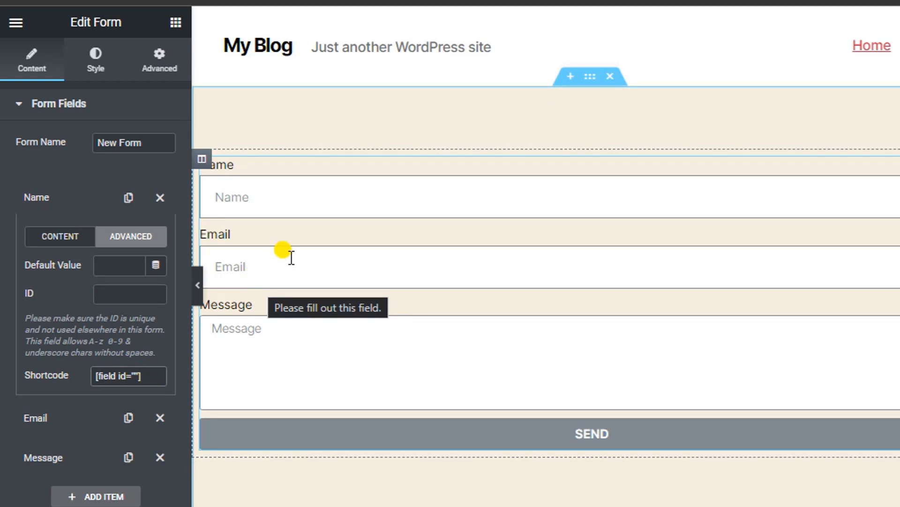
{"action": "left_click", "coordinate": [277, 265]}
Delete the Name field and add a new form item placed above the Email field.
{"action": "left_click", "coordinate": [160, 198]}
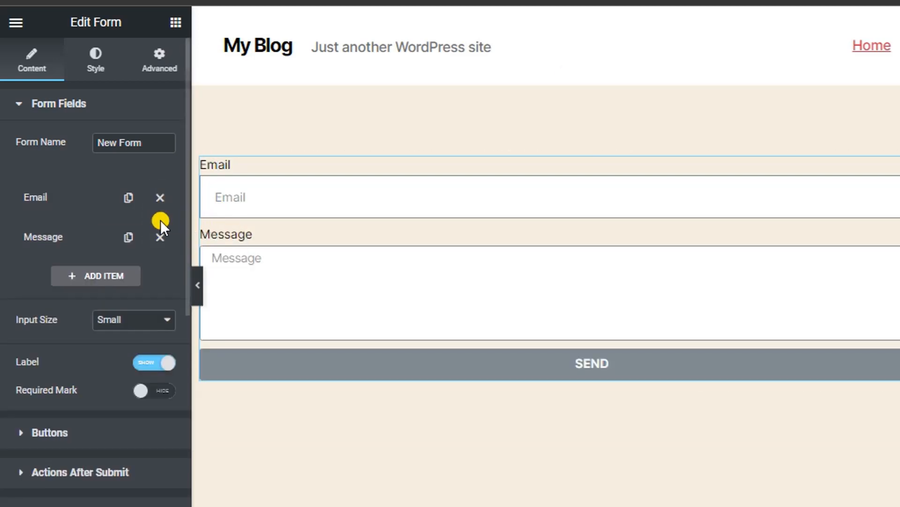
{"action": "left_click", "coordinate": [111, 272]}
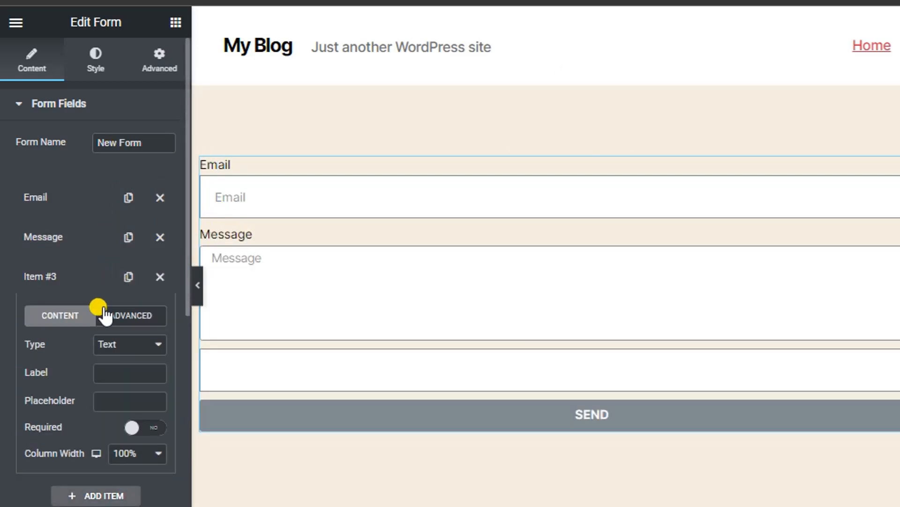
{"action": "left_click_drag", "start_coordinate": [50, 278], "coordinate": [46, 197]}
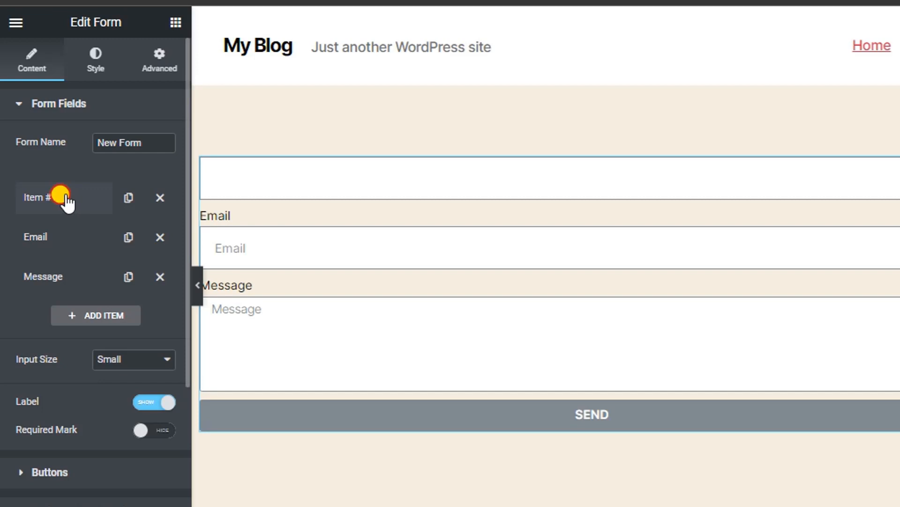
Try the Email, Textarea and Radio types on the form's new first item.
{"action": "left_click", "coordinate": [65, 198]}
{"action": "left_click", "coordinate": [107, 269]}
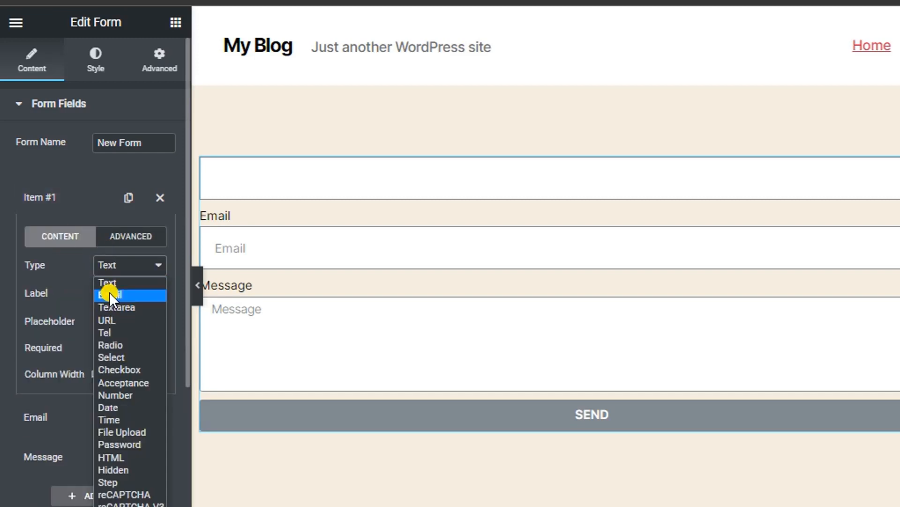
{"action": "left_click", "coordinate": [109, 291]}
{"action": "left_click", "coordinate": [117, 265]}
{"action": "left_click", "coordinate": [117, 307]}
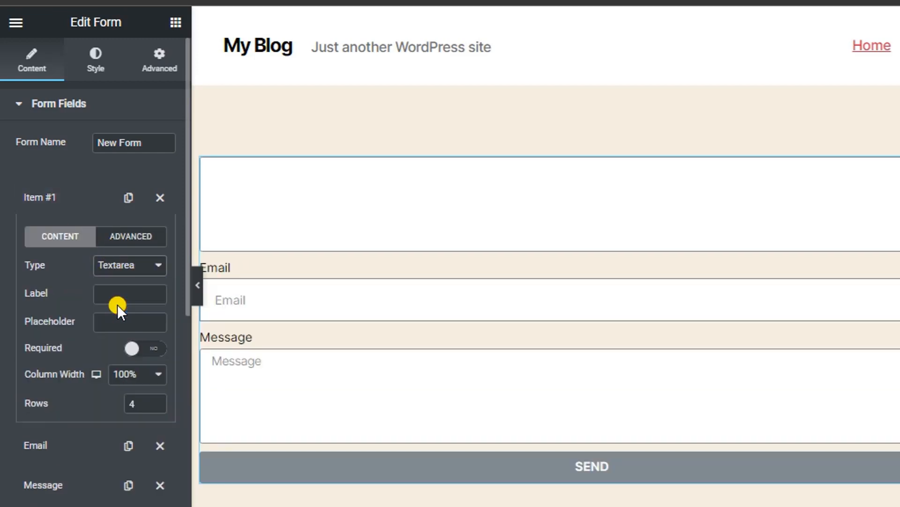
{"action": "left_click", "coordinate": [120, 272]}
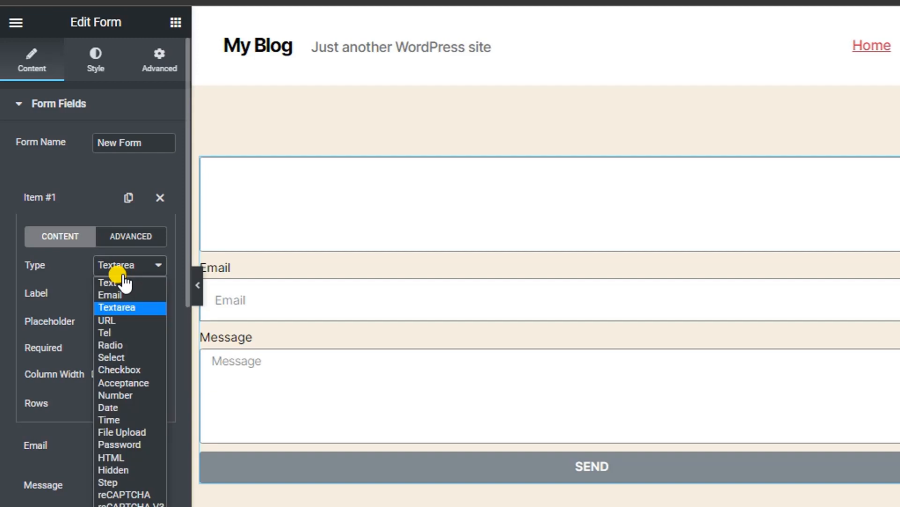
{"action": "left_click", "coordinate": [113, 344]}
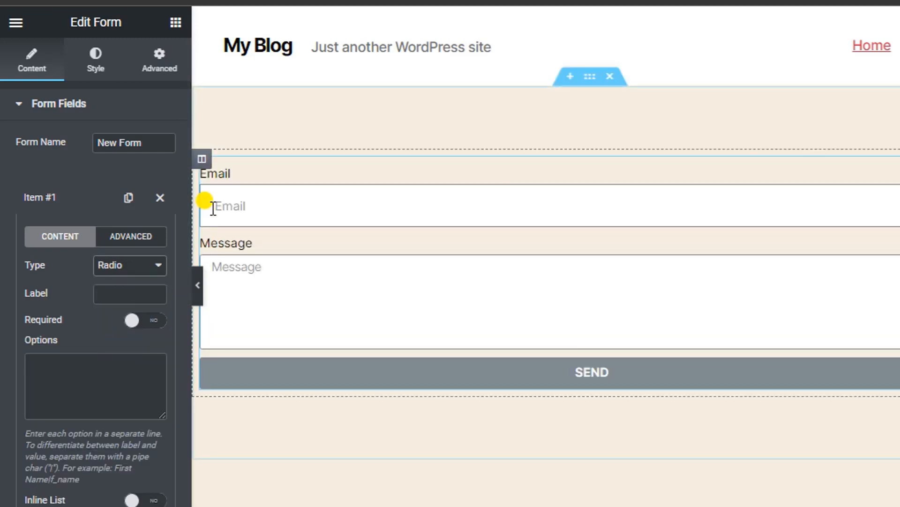
Try the Checkbox, Number and File Upload types on the form's first item.
{"action": "left_click", "coordinate": [106, 266]}
{"action": "left_click", "coordinate": [112, 356]}
{"action": "left_click", "coordinate": [115, 265]}
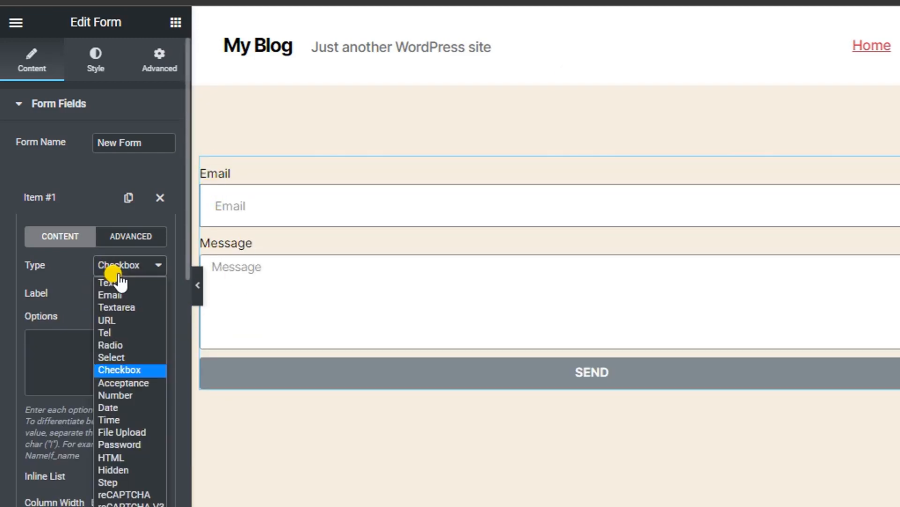
{"action": "left_click", "coordinate": [108, 399]}
{"action": "left_click", "coordinate": [111, 263]}
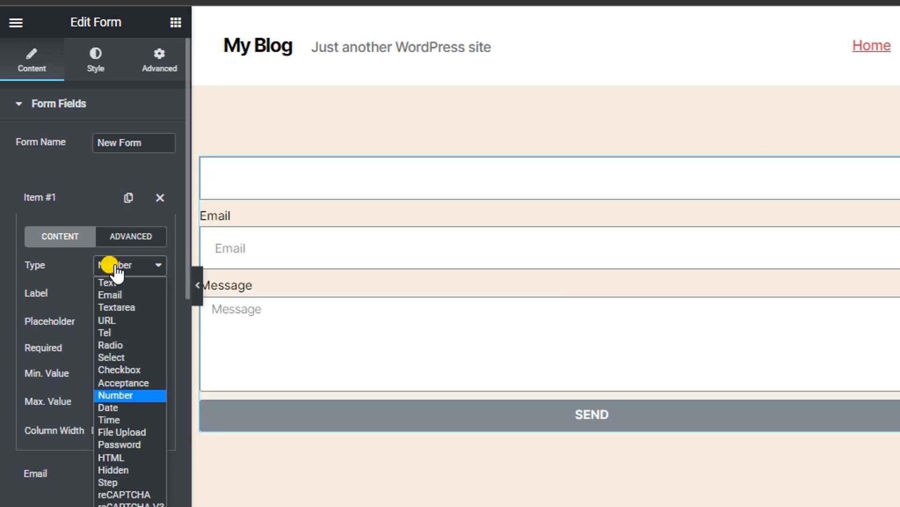
{"action": "left_click", "coordinate": [109, 431]}
Set the first item's type to Password and fill the previewed password field with the saved login credentials.
{"action": "left_click", "coordinate": [101, 264]}
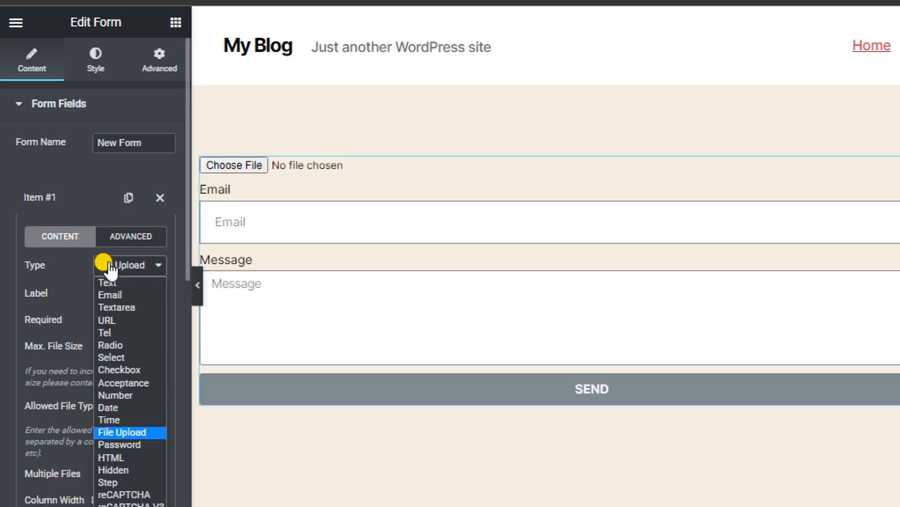
{"action": "left_click", "coordinate": [119, 445]}
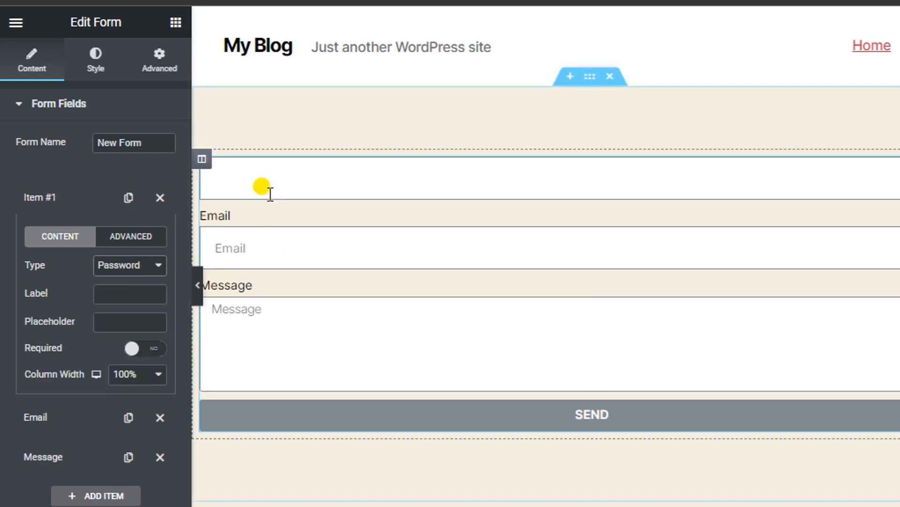
{"action": "left_click", "coordinate": [261, 168]}
{"action": "left_click", "coordinate": [250, 240]}
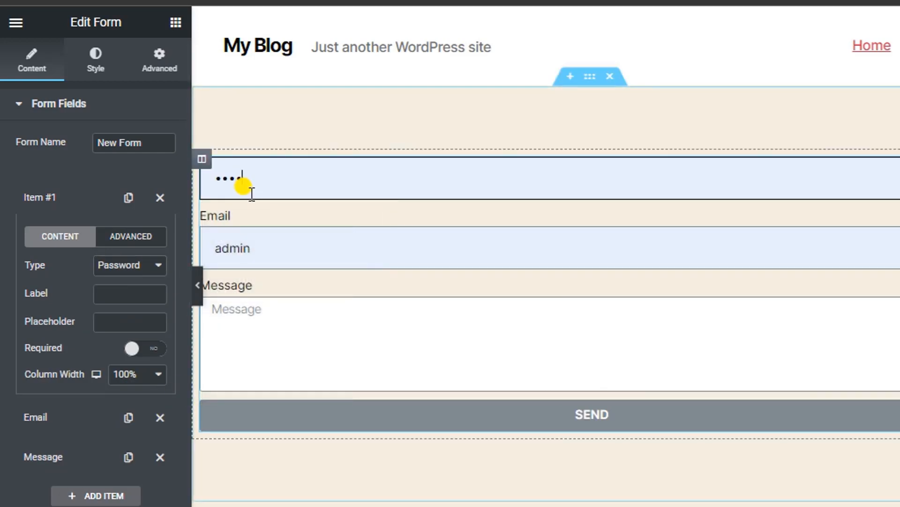
Try the HTML type on the first item and close the browser's password check dialog.
{"action": "left_click", "coordinate": [115, 265]}
{"action": "left_click", "coordinate": [125, 458]}
{"action": "left_click", "coordinate": [296, 196]}
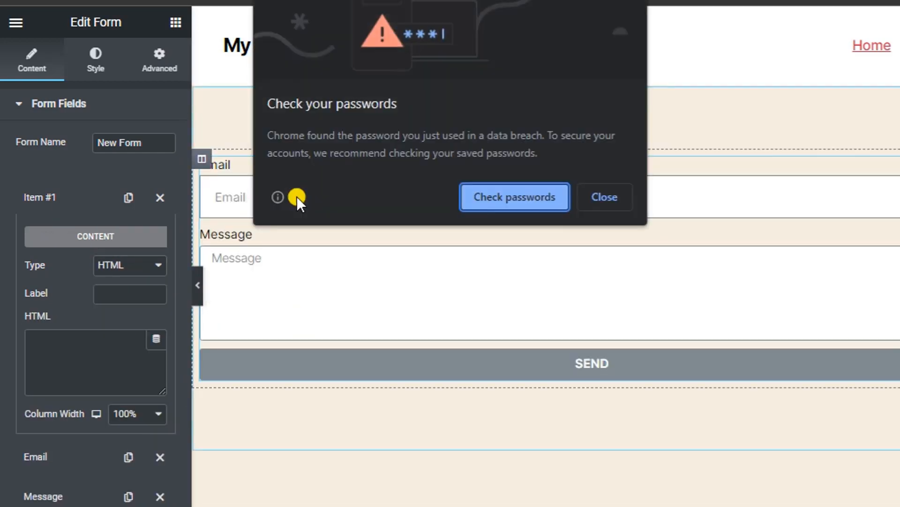
{"action": "left_click", "coordinate": [597, 196]}
Set the first form item's type to reCAPTCHA.
{"action": "left_click", "coordinate": [111, 266]}
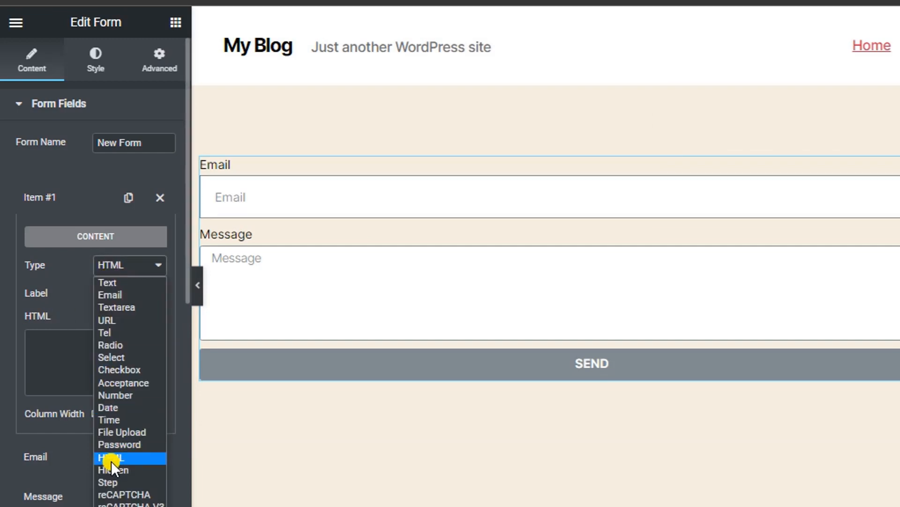
{"action": "left_click", "coordinate": [117, 494]}
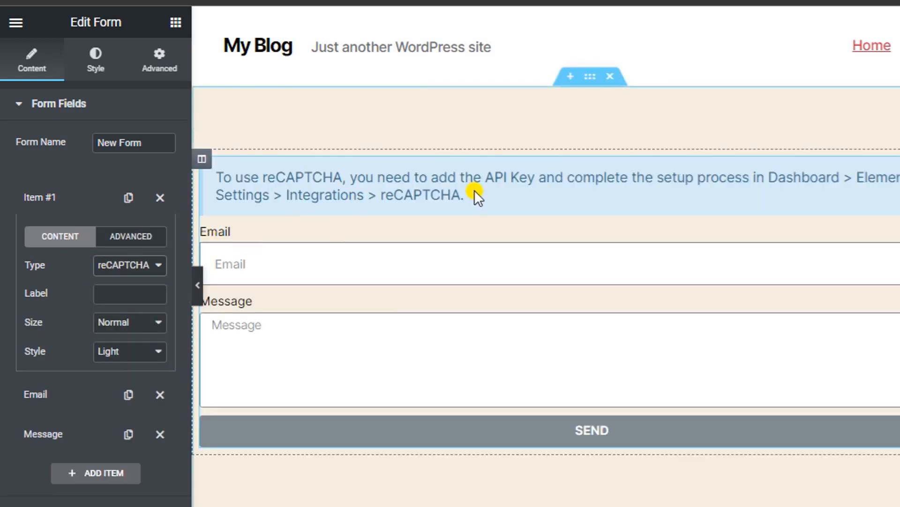
{"action": "left_click_drag", "start_coordinate": [475, 192], "coordinate": [367, 192]}
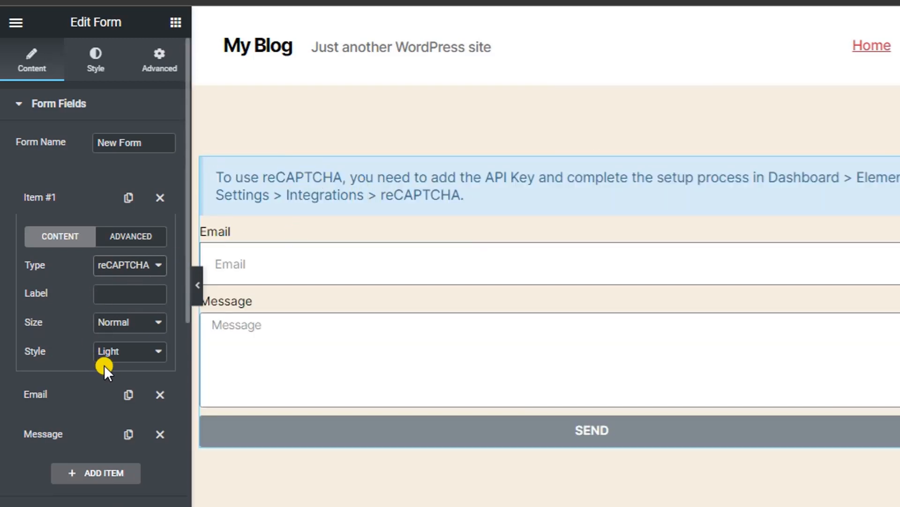
Expand the Email field's settings and examine its label and placeholder texts.
{"action": "left_click", "coordinate": [93, 396]}
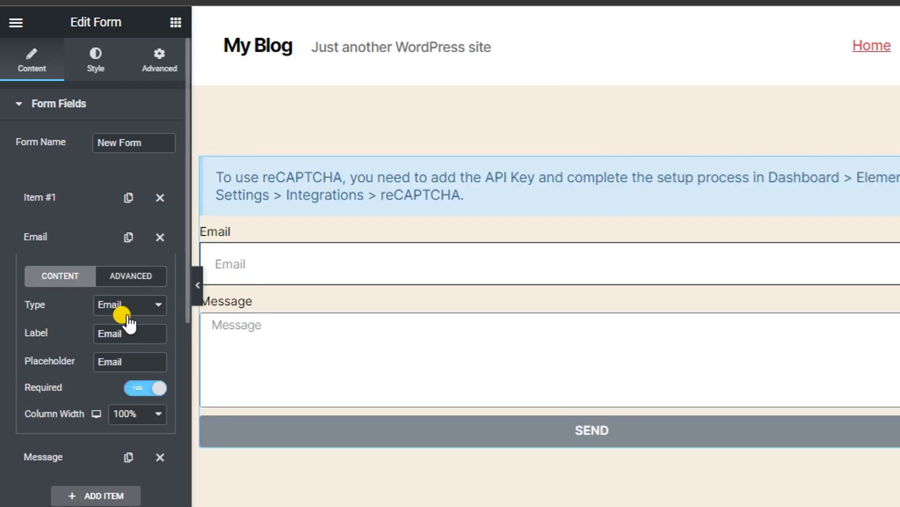
{"action": "double_click", "coordinate": [95, 331]}
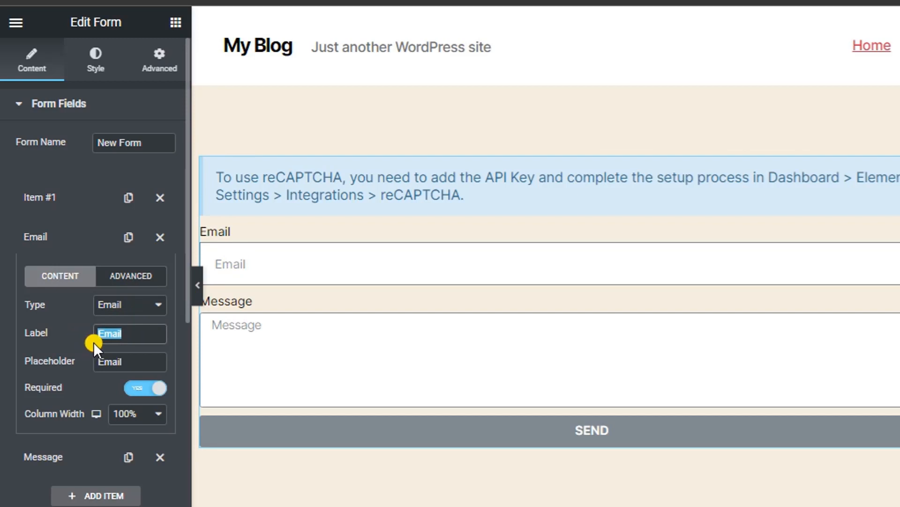
{"action": "double_click", "coordinate": [113, 361]}
{"action": "scroll", "coordinate": [75, 366], "scroll_direction": "down", "scroll_amount": 3}
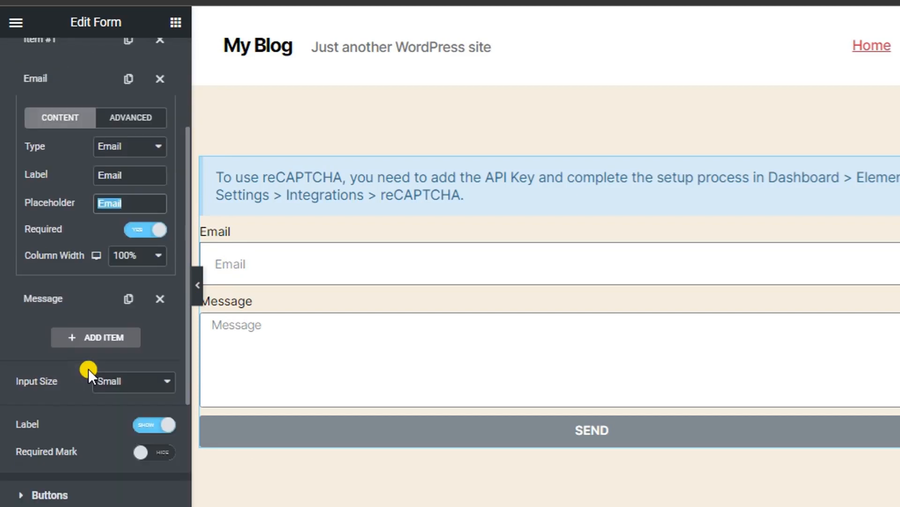
Try the Email, Password and Number types on the form's Message field.
{"action": "left_click", "coordinate": [47, 300]}
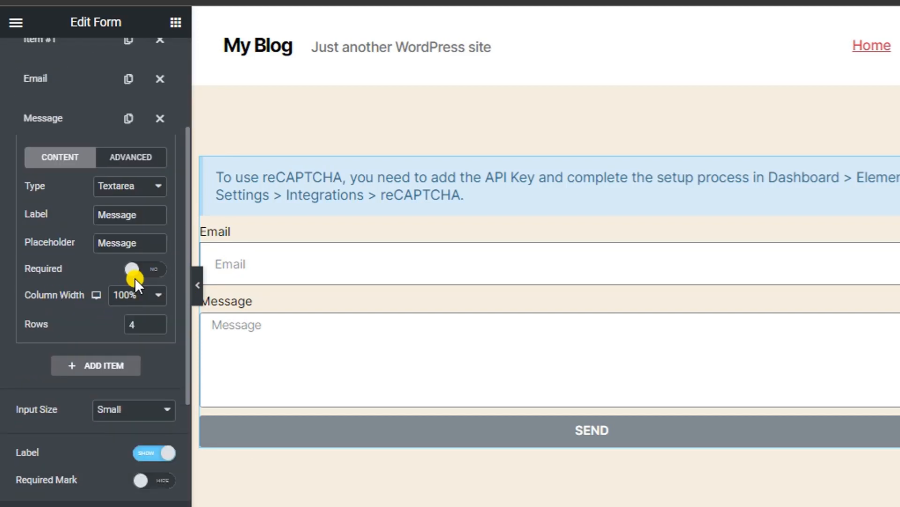
{"action": "left_click", "coordinate": [111, 185]}
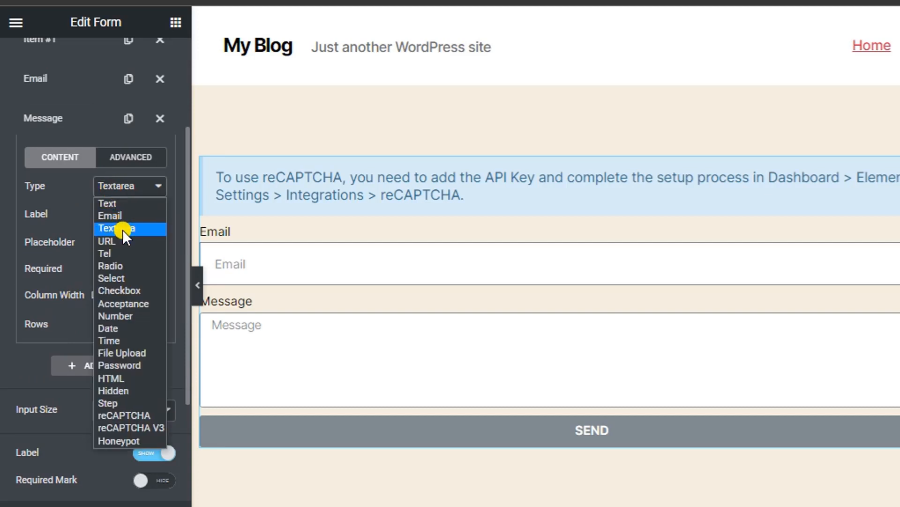
{"action": "left_click", "coordinate": [117, 215]}
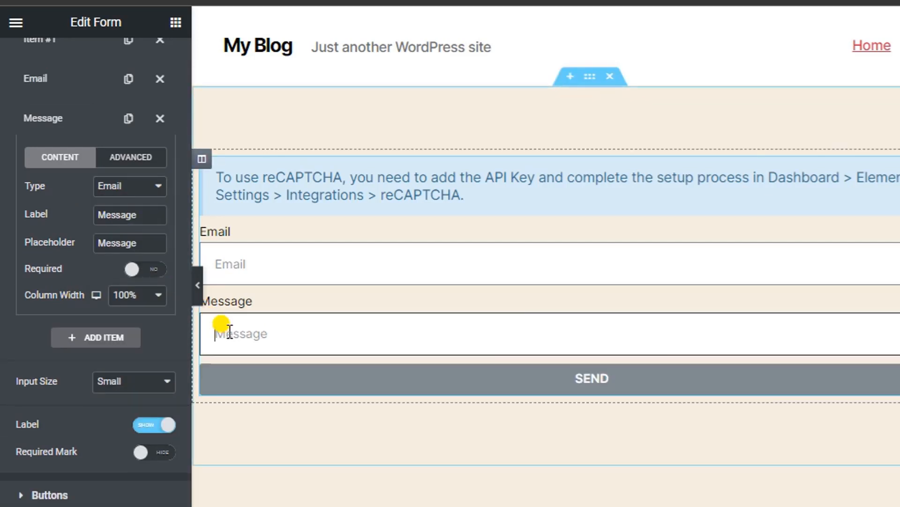
{"action": "left_click", "coordinate": [118, 242]}
{"action": "left_click", "coordinate": [114, 184]}
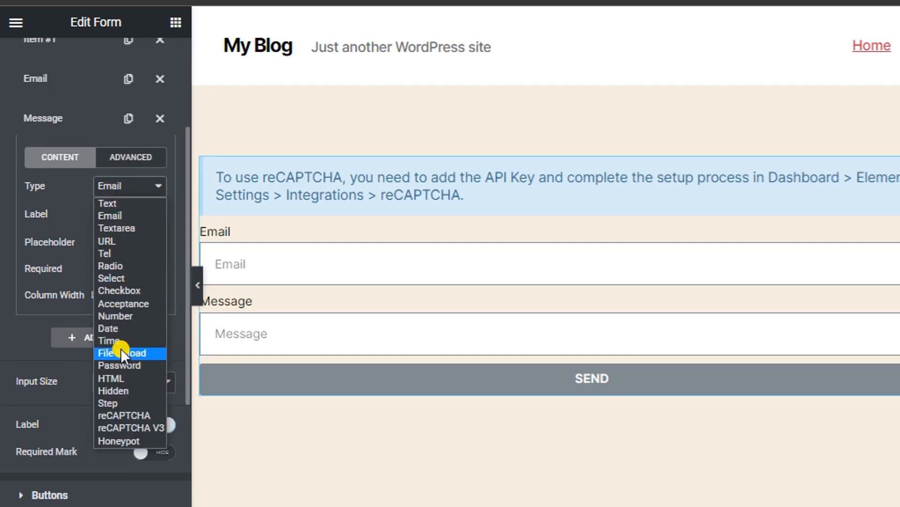
{"action": "left_click", "coordinate": [114, 363]}
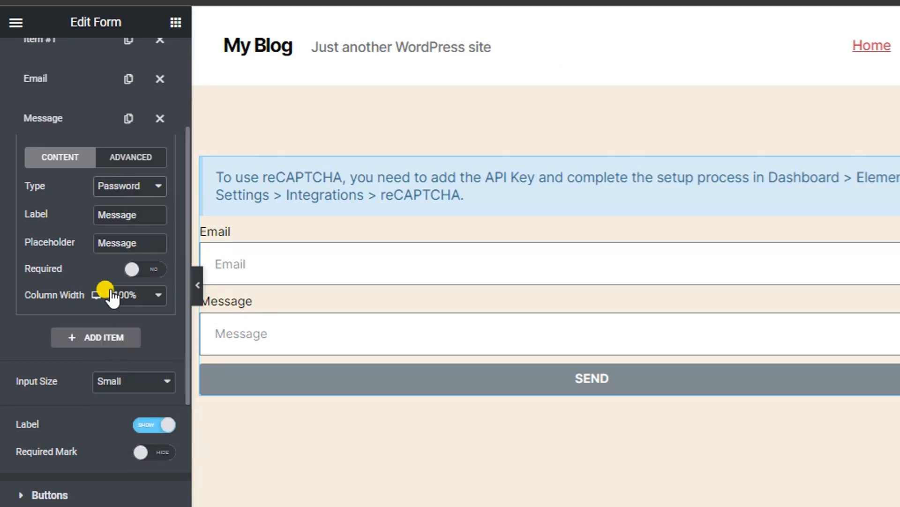
{"action": "left_click", "coordinate": [119, 195]}
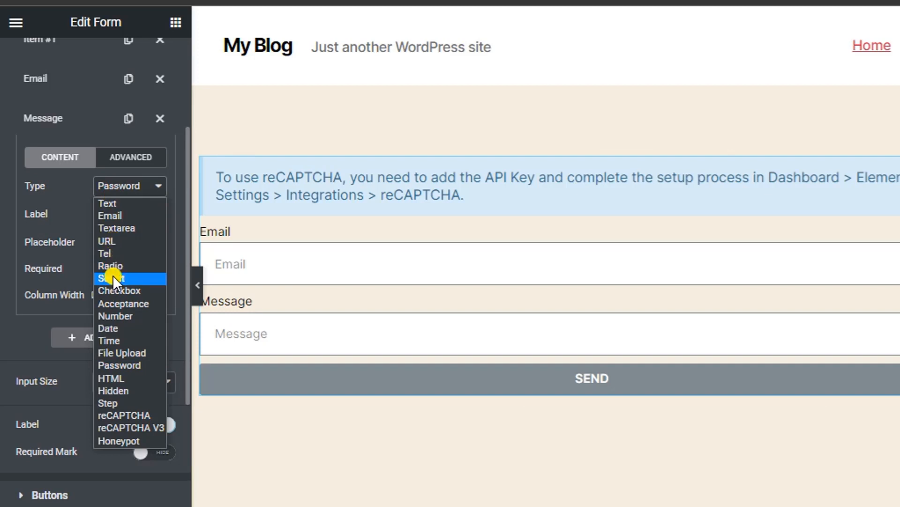
{"action": "left_click", "coordinate": [115, 317]}
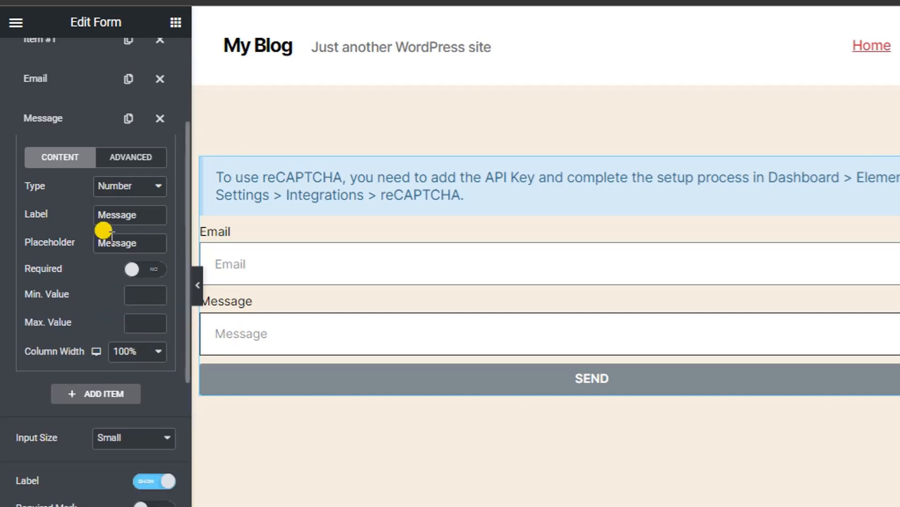
Try the Acceptance, reCAPTCHA and Honeypot types on the Message field, checking the form preview.
{"action": "left_click", "coordinate": [121, 190]}
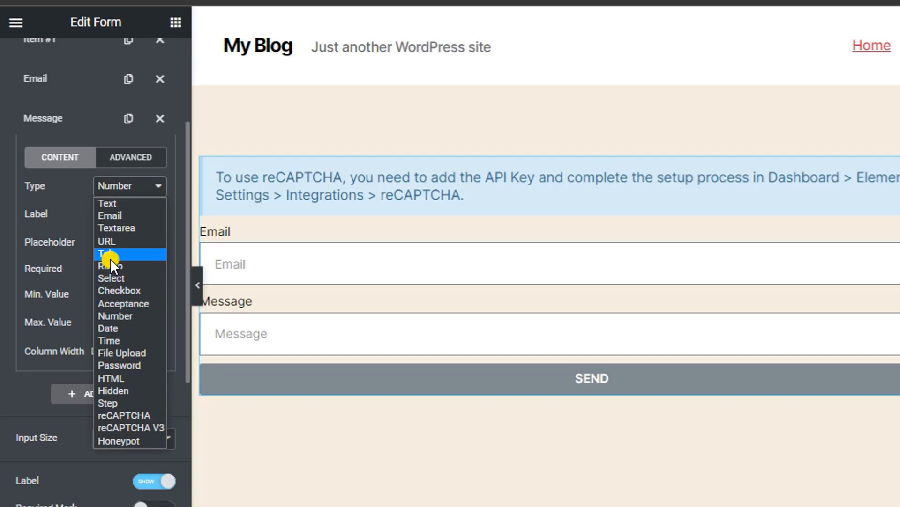
{"action": "left_click", "coordinate": [122, 306]}
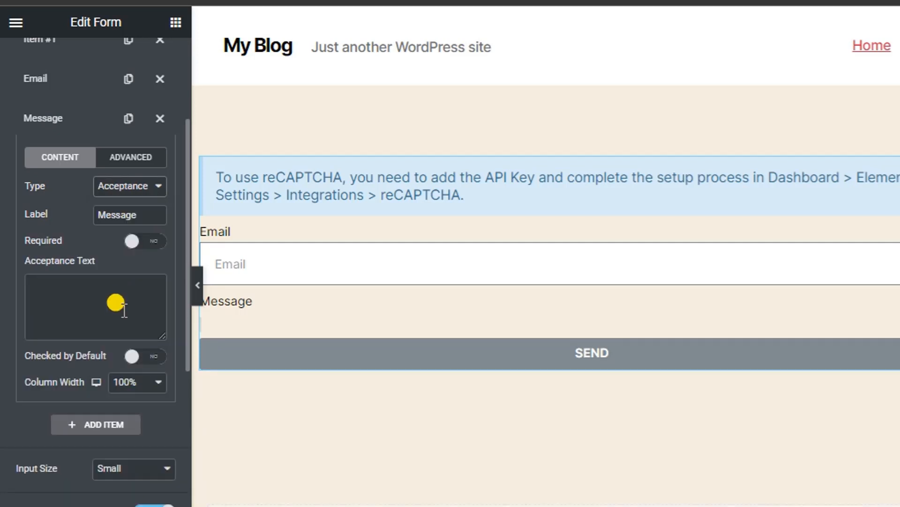
{"action": "left_click", "coordinate": [238, 257]}
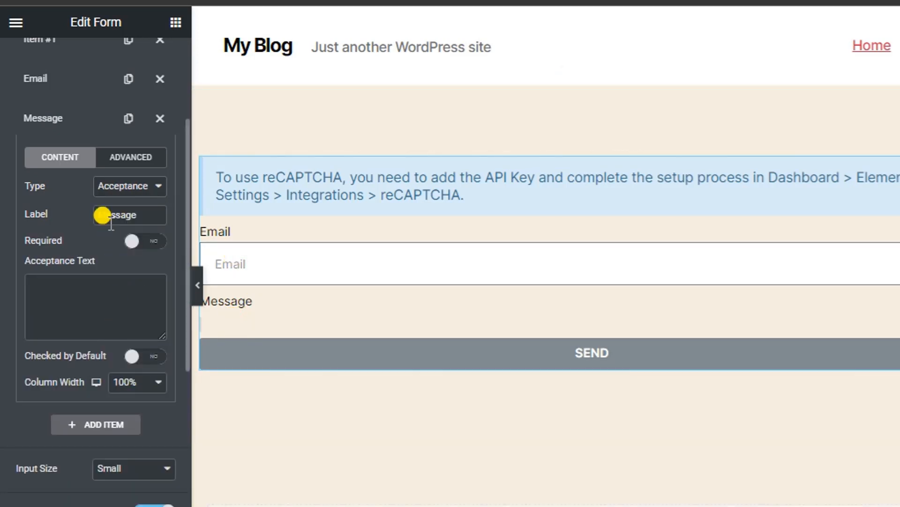
{"action": "left_click", "coordinate": [126, 185]}
{"action": "left_click", "coordinate": [107, 417]}
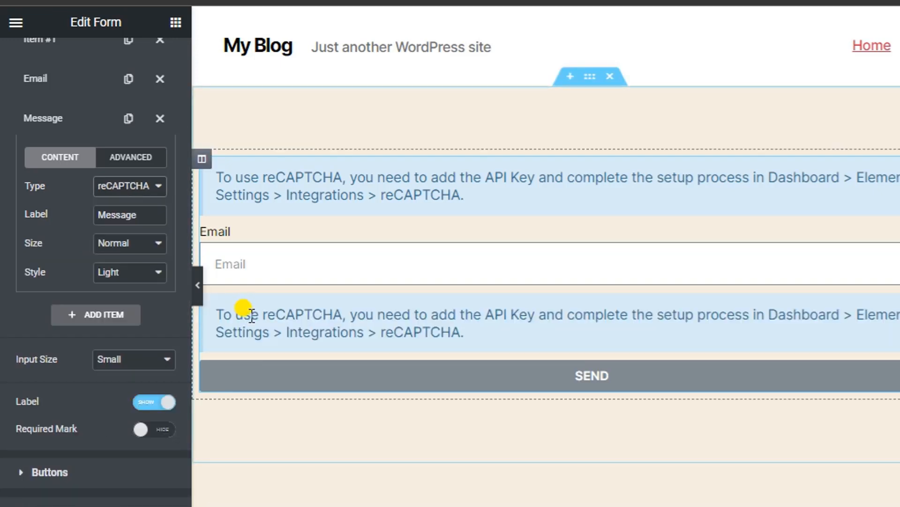
{"action": "left_click", "coordinate": [117, 215]}
{"action": "left_click", "coordinate": [106, 186]}
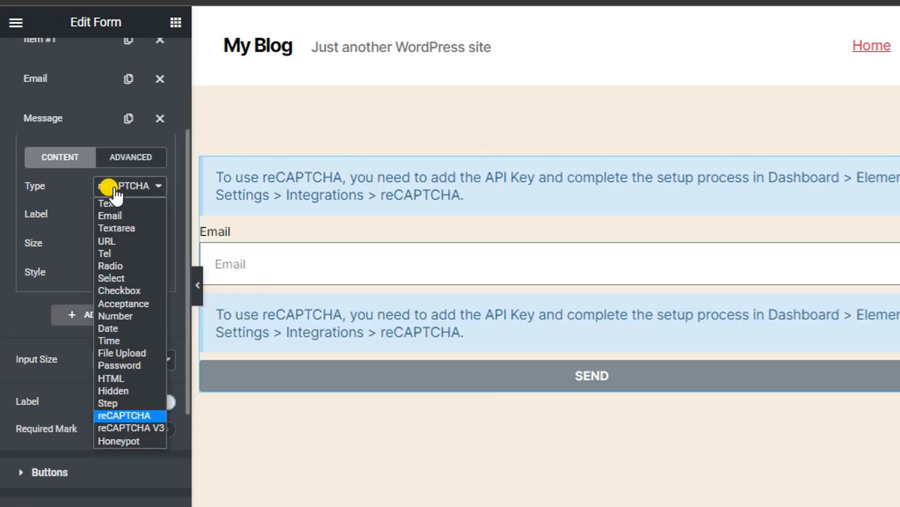
{"action": "left_click", "coordinate": [111, 437]}
{"action": "left_click", "coordinate": [243, 262]}
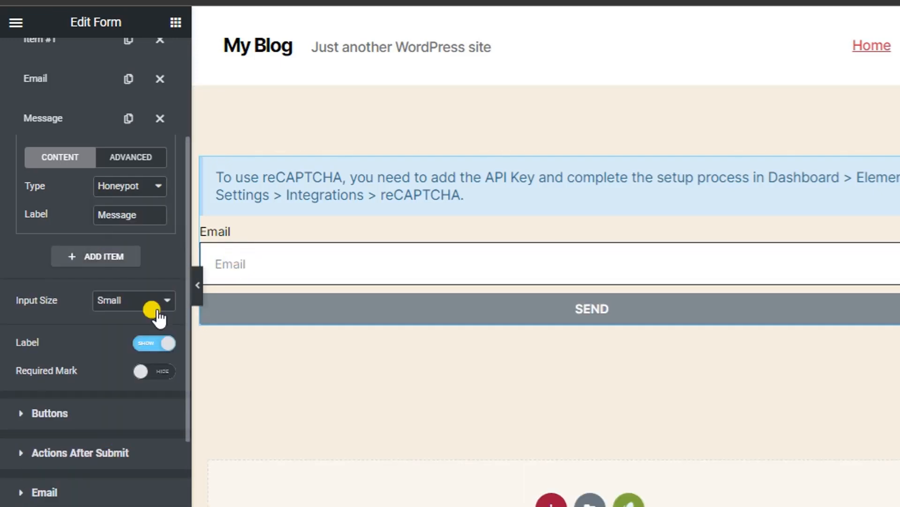
Try the Select type on the Message field and check the field in the form preview.
{"action": "left_click", "coordinate": [129, 219]}
{"action": "left_click", "coordinate": [126, 185]}
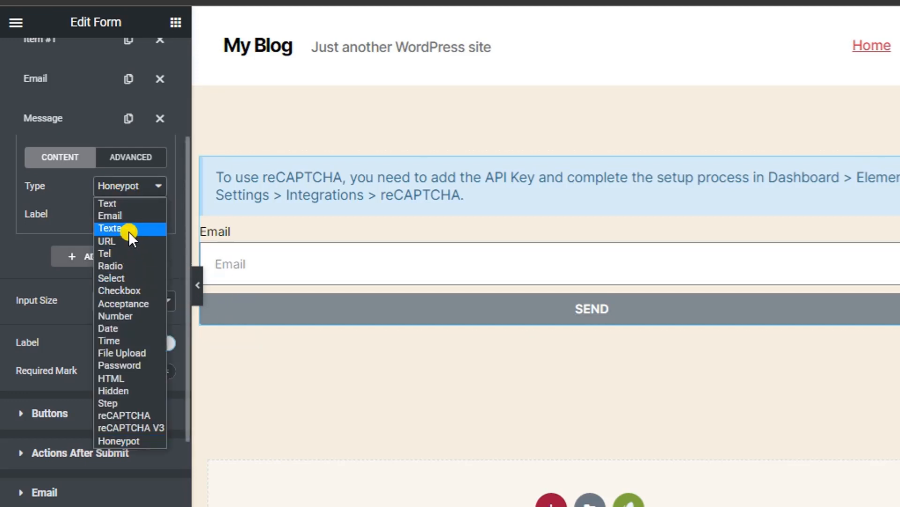
{"action": "left_click", "coordinate": [123, 277]}
{"action": "left_click", "coordinate": [549, 352]}
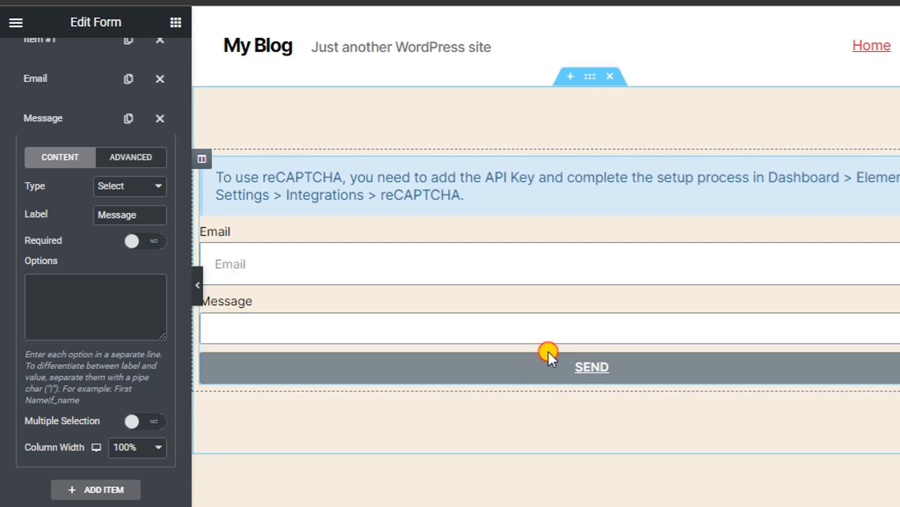
{"action": "left_click", "coordinate": [119, 212]}
{"action": "left_click", "coordinate": [120, 188]}
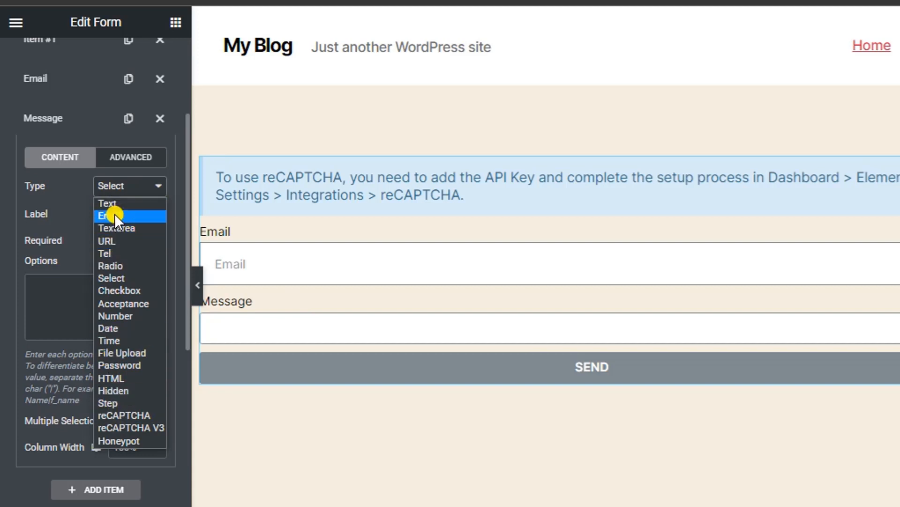
{"action": "left_click", "coordinate": [119, 279]}
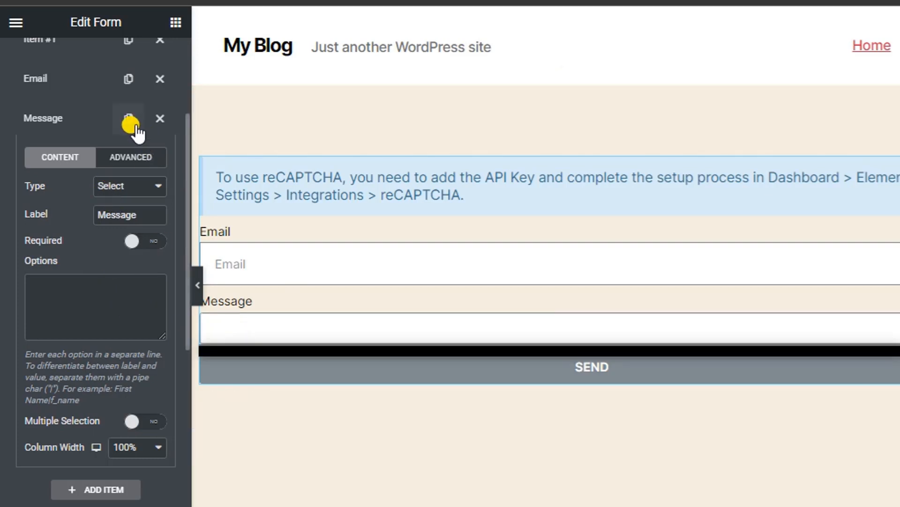
Remove the Message field from the form.
{"action": "left_click", "coordinate": [159, 119]}
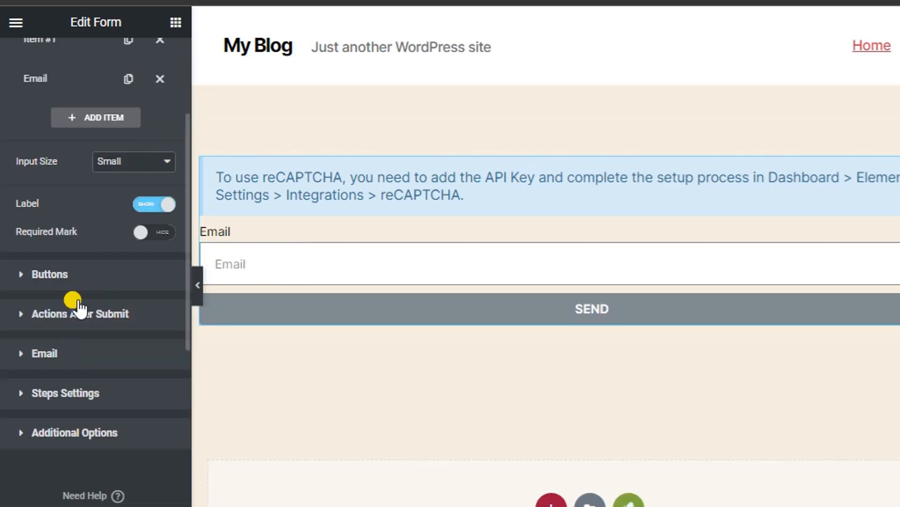
Set the form's button size to Medium.
{"action": "left_click", "coordinate": [70, 279]}
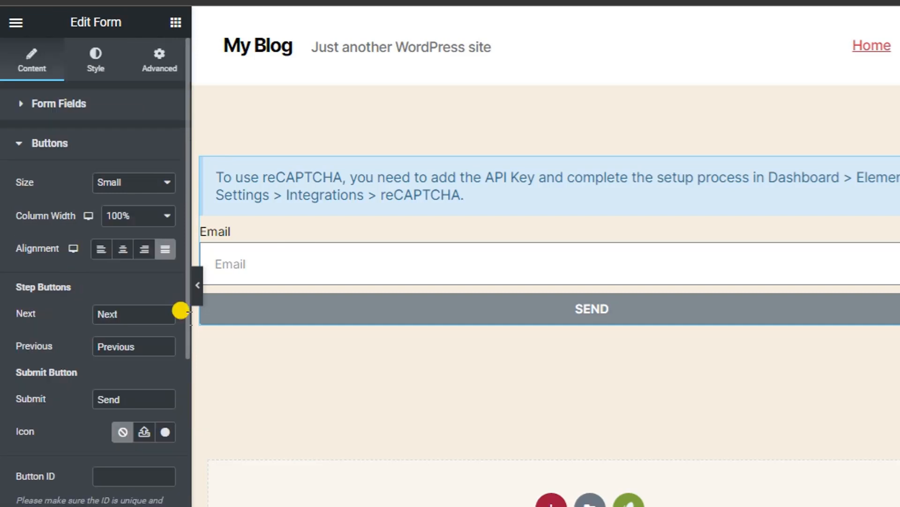
{"action": "left_click", "coordinate": [116, 182]}
{"action": "left_click", "coordinate": [115, 224]}
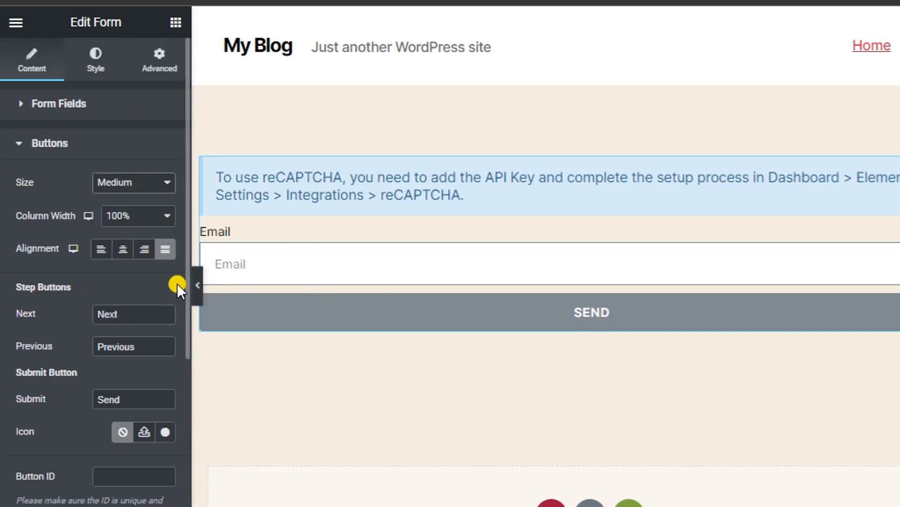
Add an Email 2 action to the form's after-submit actions, and replace it with a MailChimp action.
{"action": "scroll", "coordinate": [69, 392], "scroll_direction": "down", "scroll_amount": 3}
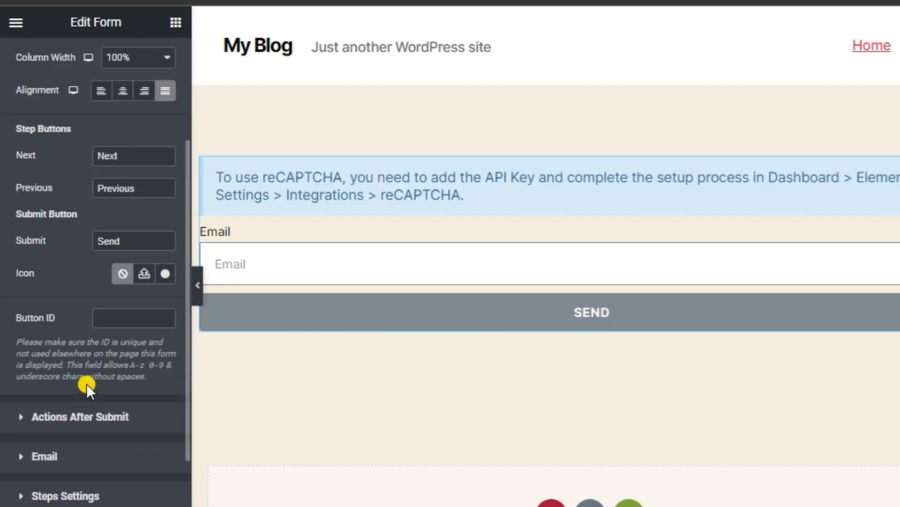
{"action": "left_click", "coordinate": [63, 419]}
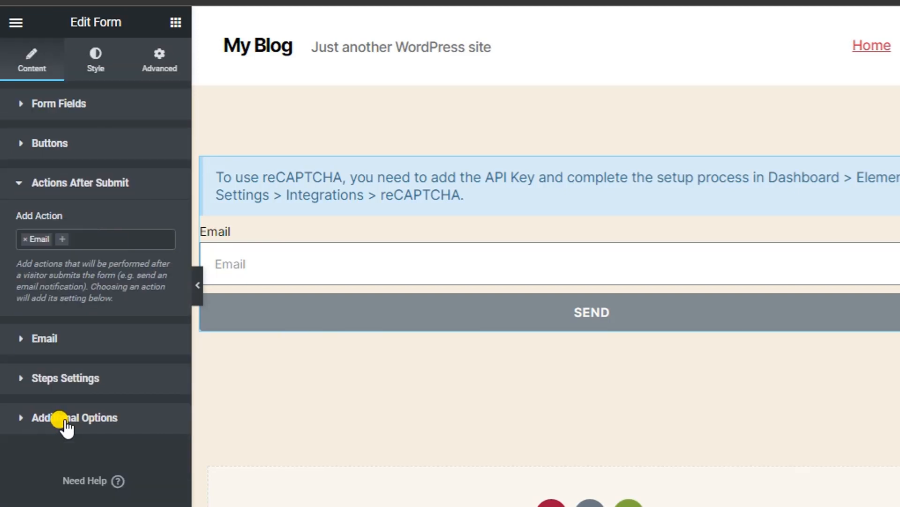
{"action": "left_click", "coordinate": [21, 238]}
{"action": "left_click", "coordinate": [26, 274]}
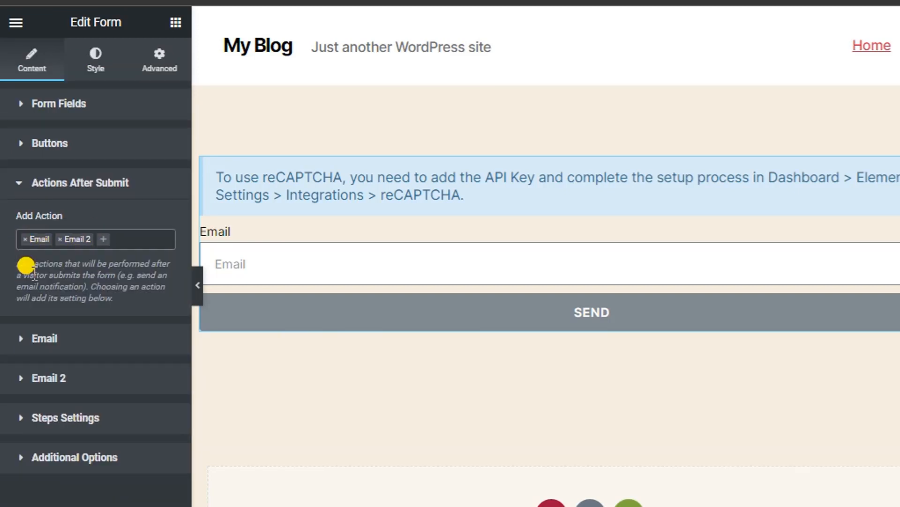
{"action": "left_click", "coordinate": [64, 239]}
{"action": "left_click", "coordinate": [37, 333]}
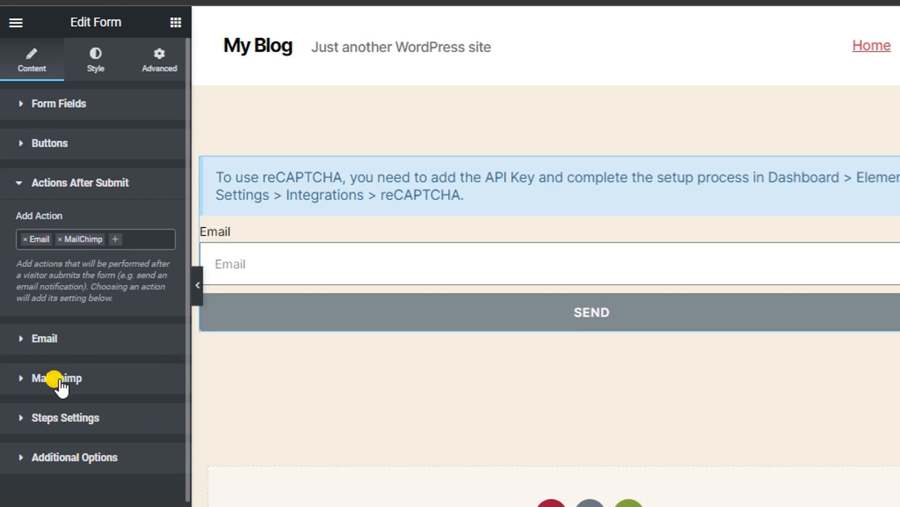
Enable custom messages in the form's additional options and review the success and error message texts.
{"action": "left_click", "coordinate": [77, 457]}
{"action": "scroll", "coordinate": [115, 343], "scroll_direction": "down", "scroll_amount": 1}
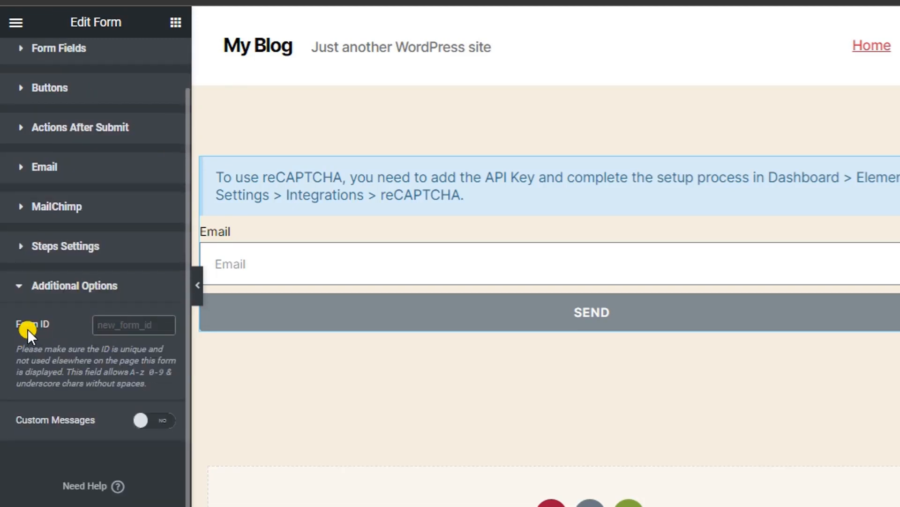
{"action": "left_click", "coordinate": [144, 427]}
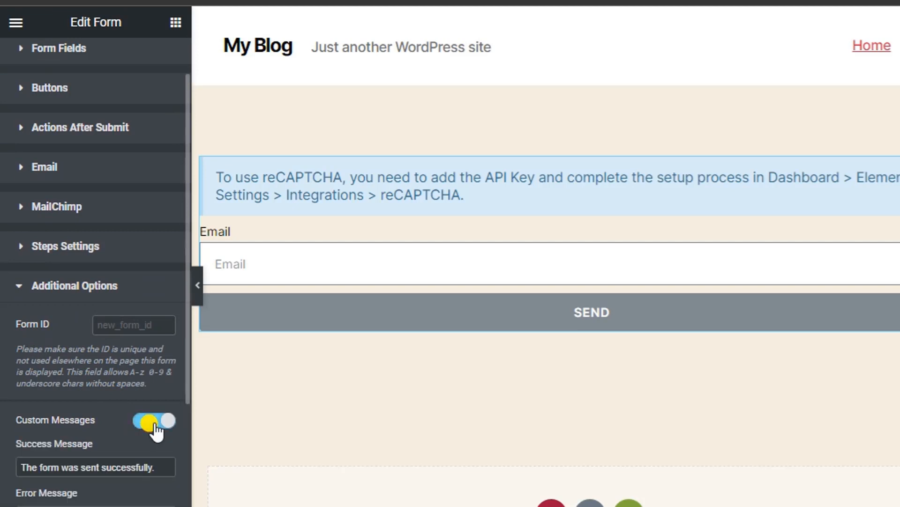
{"action": "scroll", "coordinate": [104, 422], "scroll_direction": "down", "scroll_amount": 3}
{"action": "left_click_drag", "start_coordinate": [115, 311], "coordinate": [58, 315]}
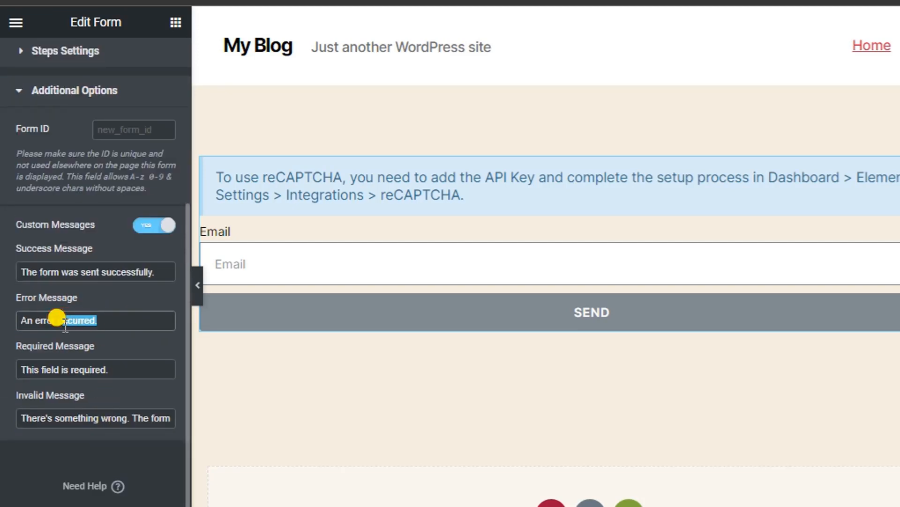
{"action": "left_click_drag", "start_coordinate": [147, 261], "coordinate": [14, 262]}
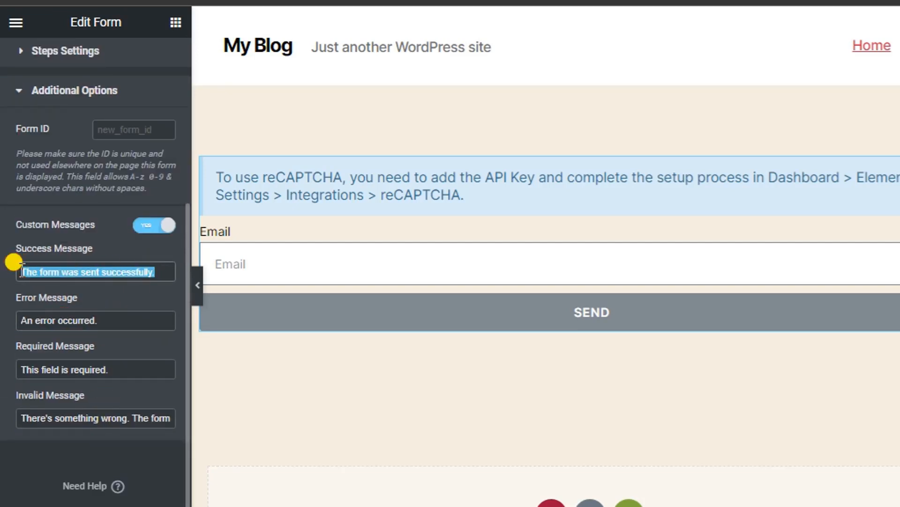
{"action": "left_click", "coordinate": [109, 317]}
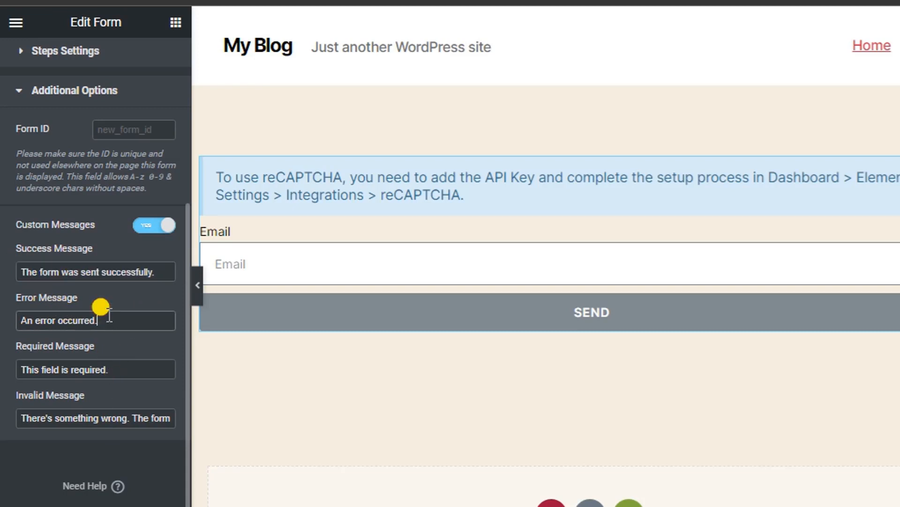
{"action": "left_click_drag", "start_coordinate": [159, 271], "coordinate": [7, 266]}
Set the form's columns gap to 0 in the style settings and adjust the rows gap.
{"action": "scroll", "coordinate": [165, 249], "scroll_direction": "up", "scroll_amount": 5}
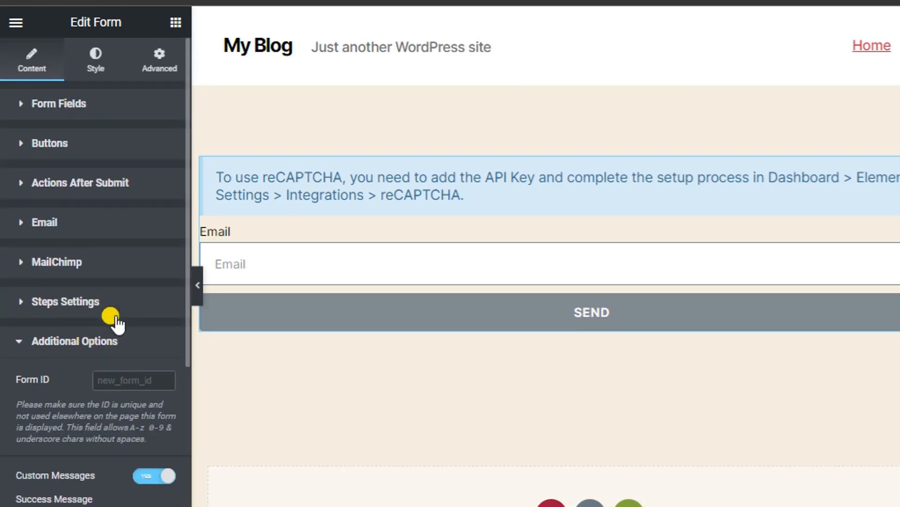
{"action": "left_click", "coordinate": [60, 106]}
{"action": "left_click", "coordinate": [60, 107]}
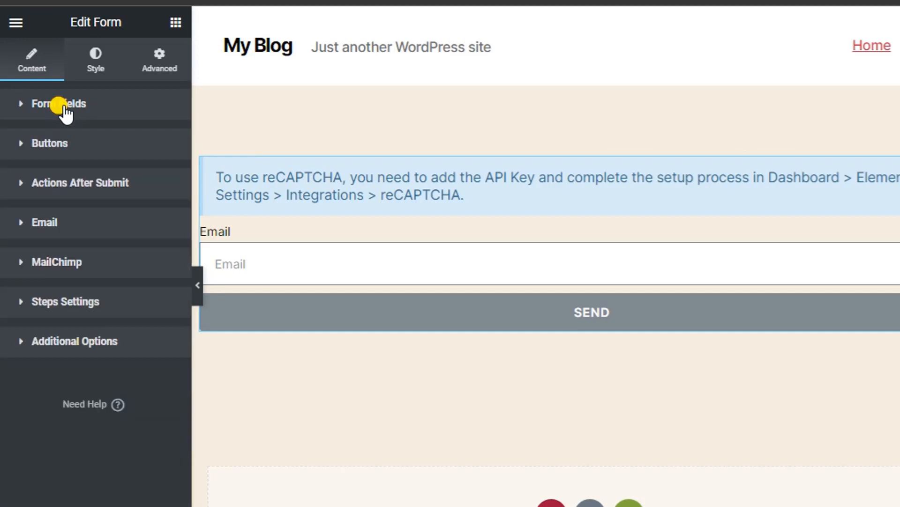
{"action": "left_click", "coordinate": [96, 65]}
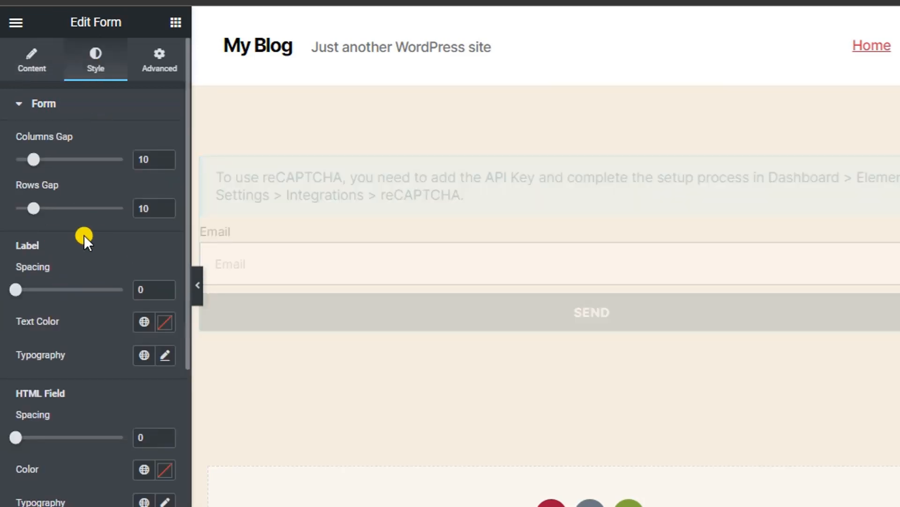
{"action": "left_click_drag", "start_coordinate": [32, 162], "coordinate": [15, 163]}
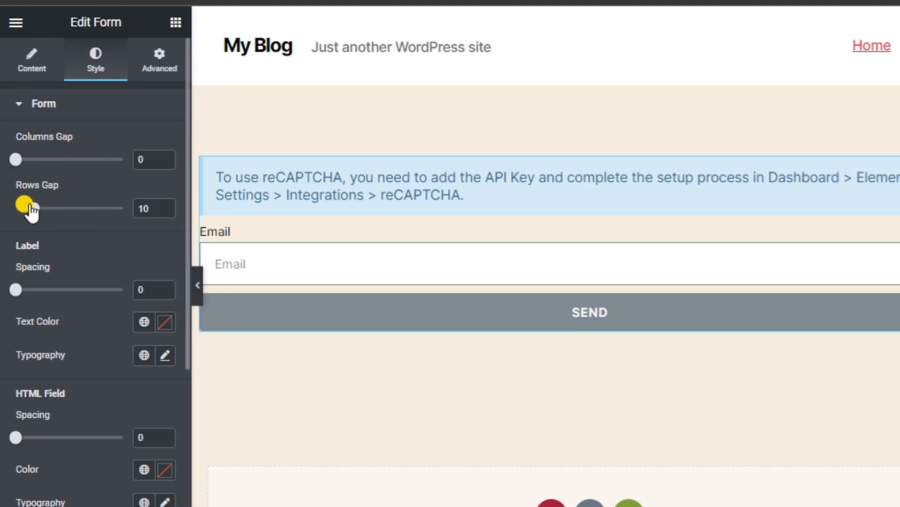
{"action": "mouse_move", "coordinate": [31, 211]}
{"action": "left_mouse_down"}
{"action": "mouse_move", "coordinate": [64, 209]}
{"action": "mouse_move", "coordinate": [33, 219]}
{"action": "left_mouse_up"}
Set the form's label spacing to 15 and the HTML field spacing to 11.
{"action": "left_click_drag", "start_coordinate": [21, 295], "coordinate": [44, 310]}
{"action": "scroll", "coordinate": [9, 439], "scroll_direction": "down", "scroll_amount": 2}
{"action": "mouse_move", "coordinate": [19, 366]}
{"action": "left_mouse_down"}
{"action": "mouse_move", "coordinate": [61, 358]}
{"action": "mouse_move", "coordinate": [35, 358]}
{"action": "left_mouse_up"}
{"action": "scroll", "coordinate": [45, 406], "scroll_direction": "down", "scroll_amount": 4}
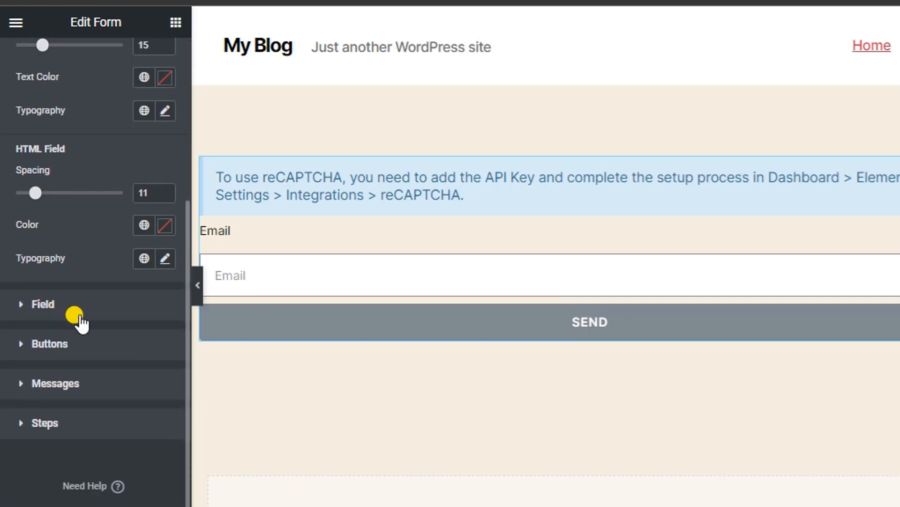
Set the form fields' text color to #FF0000 and check the field typography options.
{"action": "left_click", "coordinate": [74, 313]}
{"action": "scroll", "coordinate": [96, 415], "scroll_direction": "down", "scroll_amount": 2}
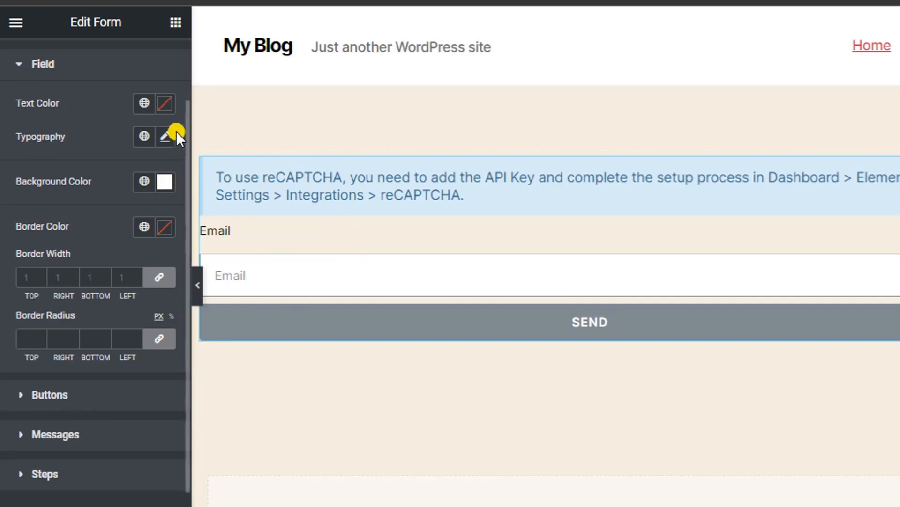
{"action": "left_click", "coordinate": [164, 103]}
{"action": "left_click_drag", "start_coordinate": [140, 266], "coordinate": [275, 134]}
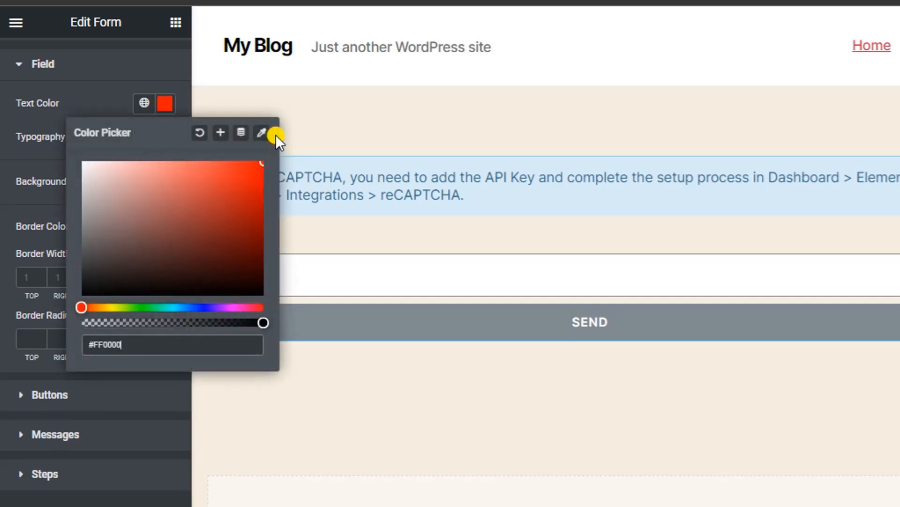
{"action": "left_click", "coordinate": [165, 101]}
{"action": "left_click", "coordinate": [163, 143]}
{"action": "left_click", "coordinate": [157, 141]}
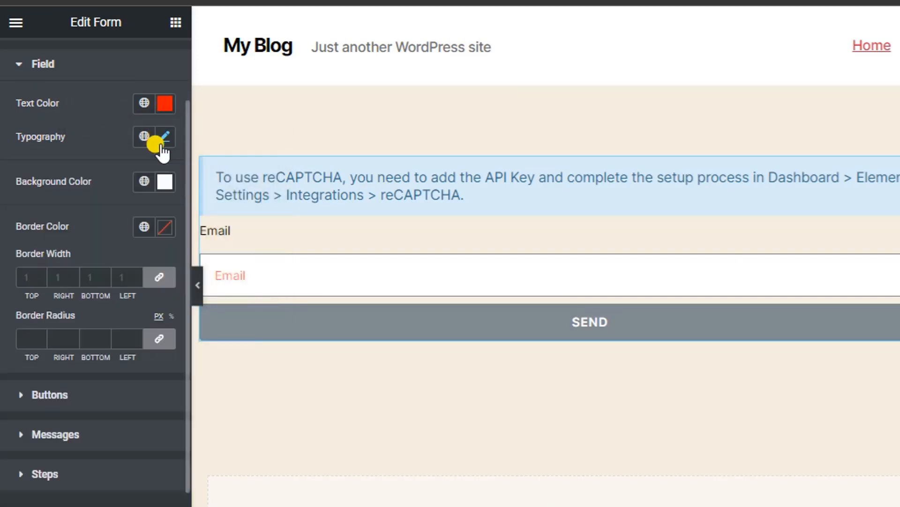
Change the form fields' background color to dark red.
{"action": "left_click", "coordinate": [159, 183]}
{"action": "left_click_drag", "start_coordinate": [220, 283], "coordinate": [255, 288]}
{"action": "left_click", "coordinate": [165, 182]}
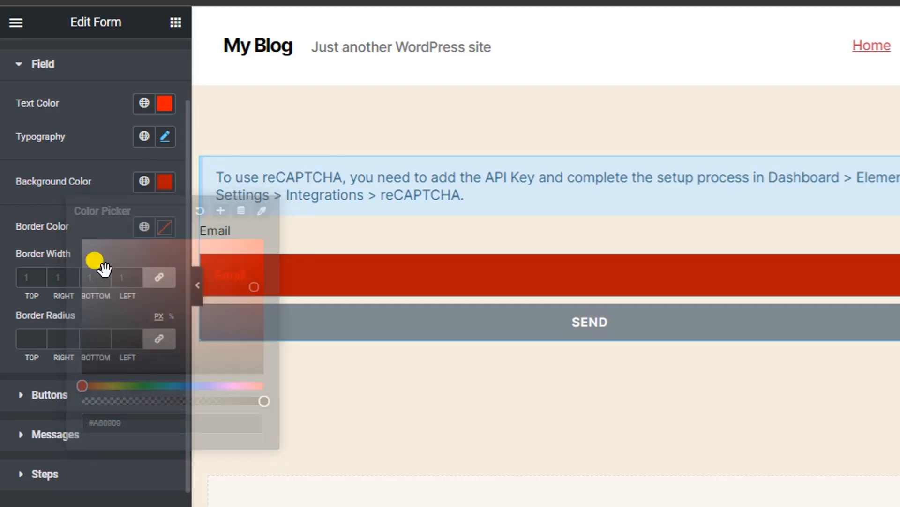
Review the form's button and message style options, and set the inactive steps' primary color to #FF3A3A.
{"action": "left_click", "coordinate": [75, 393]}
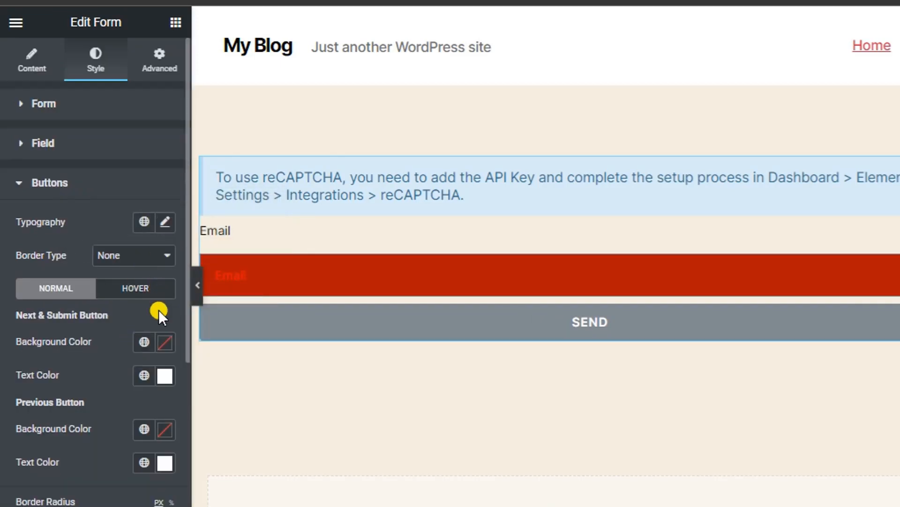
{"action": "scroll", "coordinate": [115, 322], "scroll_direction": "down", "scroll_amount": 5}
{"action": "left_click", "coordinate": [82, 407]}
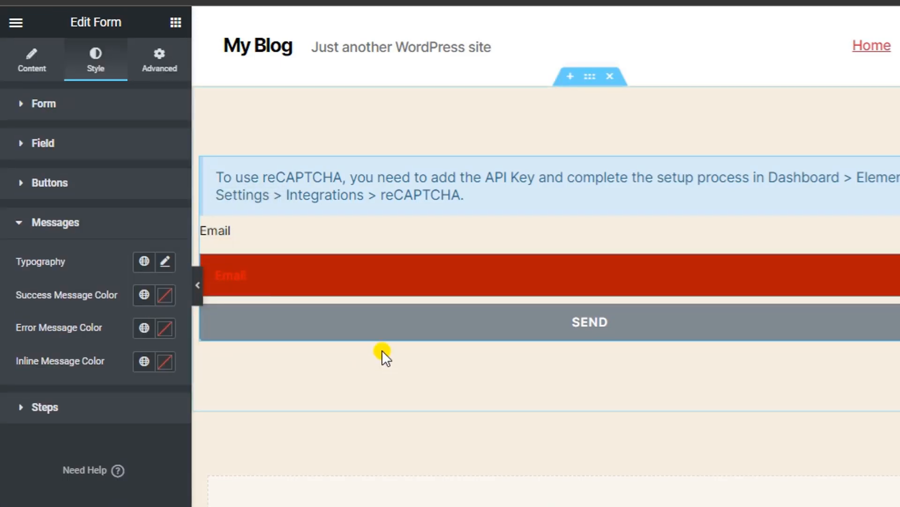
{"action": "scroll", "coordinate": [382, 355], "scroll_direction": "down", "scroll_amount": 3}
{"action": "left_click", "coordinate": [70, 403]}
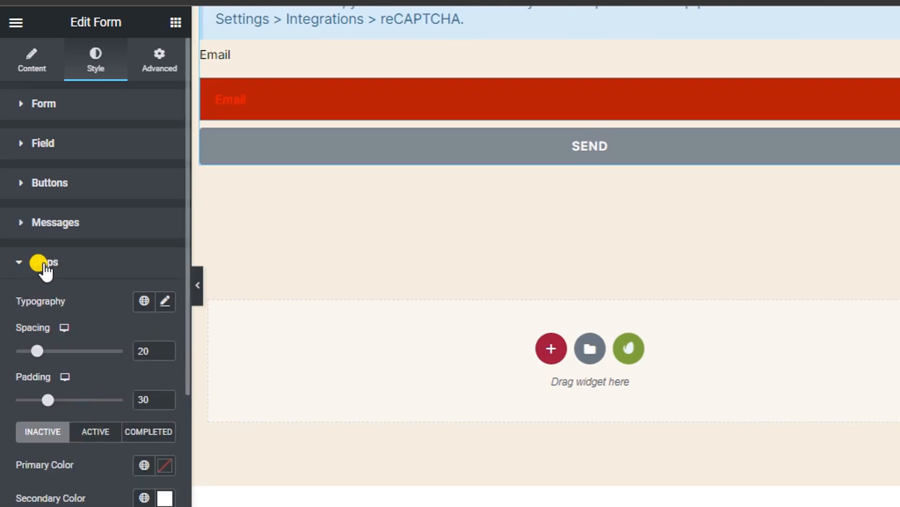
{"action": "left_click", "coordinate": [164, 467]}
{"action": "left_click", "coordinate": [223, 240]}
{"action": "scroll", "coordinate": [433, 270], "scroll_direction": "up", "scroll_amount": 3}
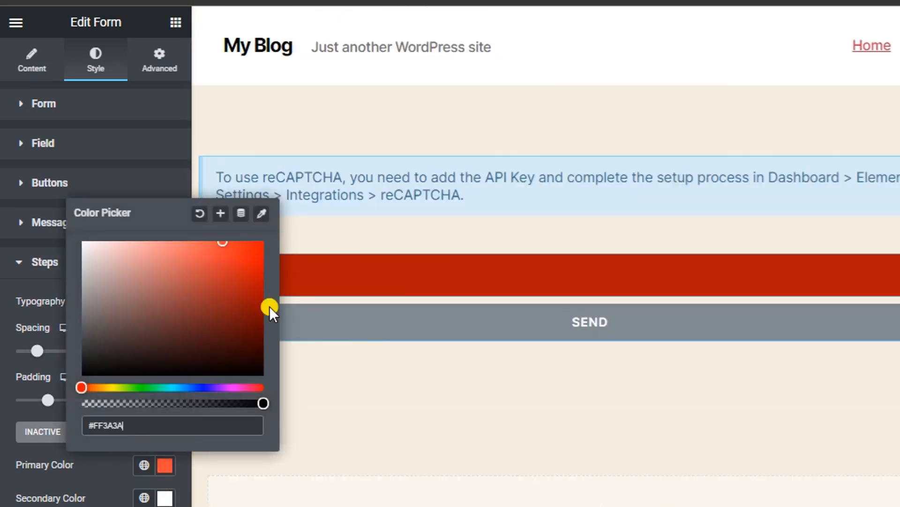
{"action": "left_click", "coordinate": [156, 190]}
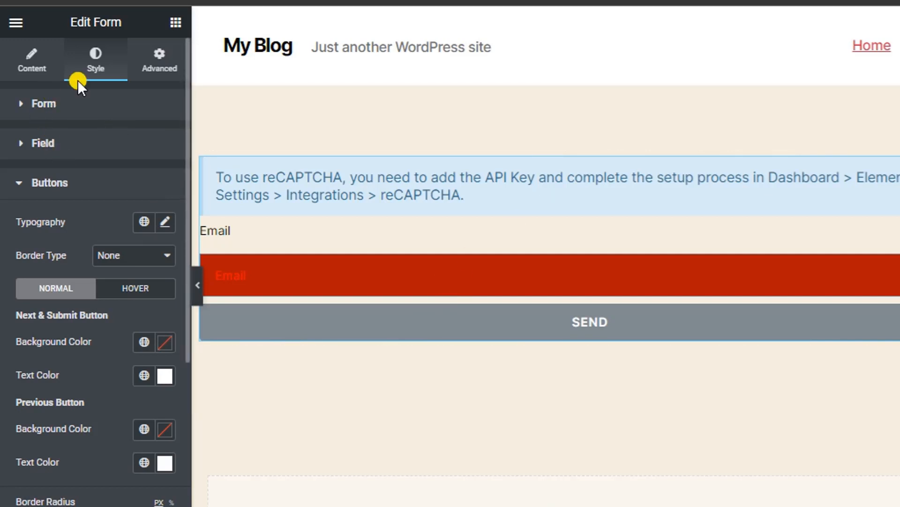
Delete the section containing the styled form and place a new Form widget in the empty page area.
{"action": "left_click", "coordinate": [174, 23]}
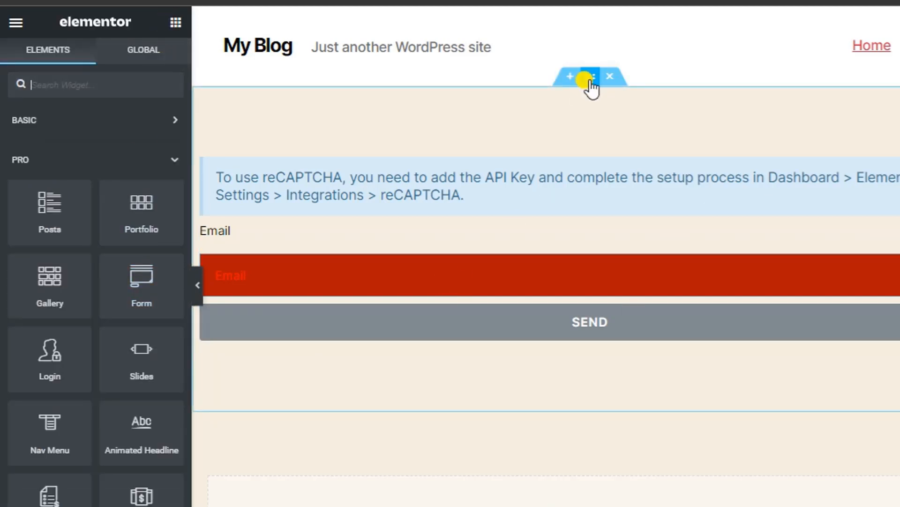
{"action": "left_click", "coordinate": [609, 76]}
{"action": "left_click_drag", "start_coordinate": [133, 284], "coordinate": [537, 201]}
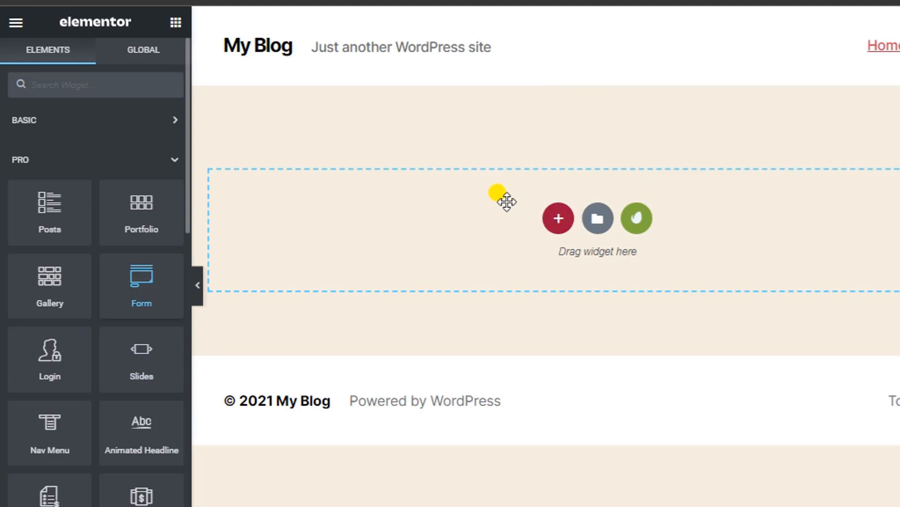